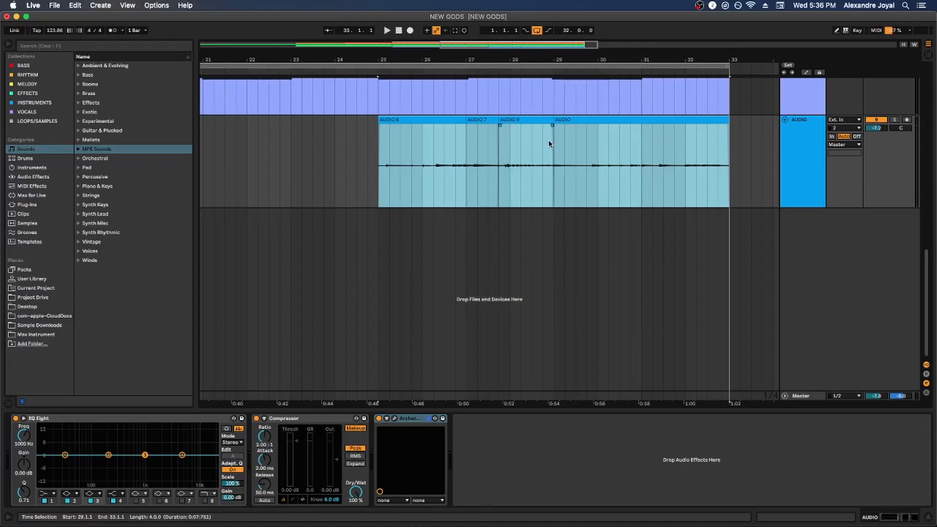
Show the take lanes of the blue AUDIO track and select the AUDIO 6 take
left_click(380, 144)
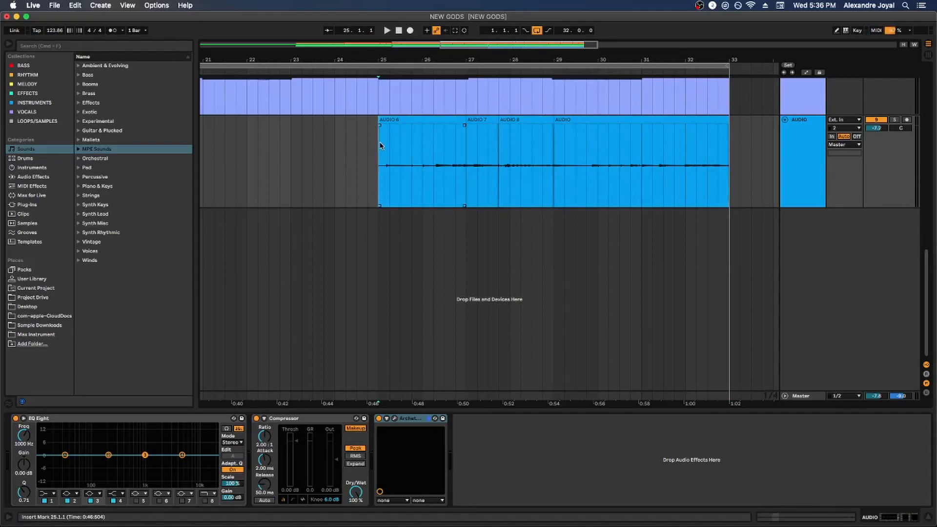
left_click(709, 155)
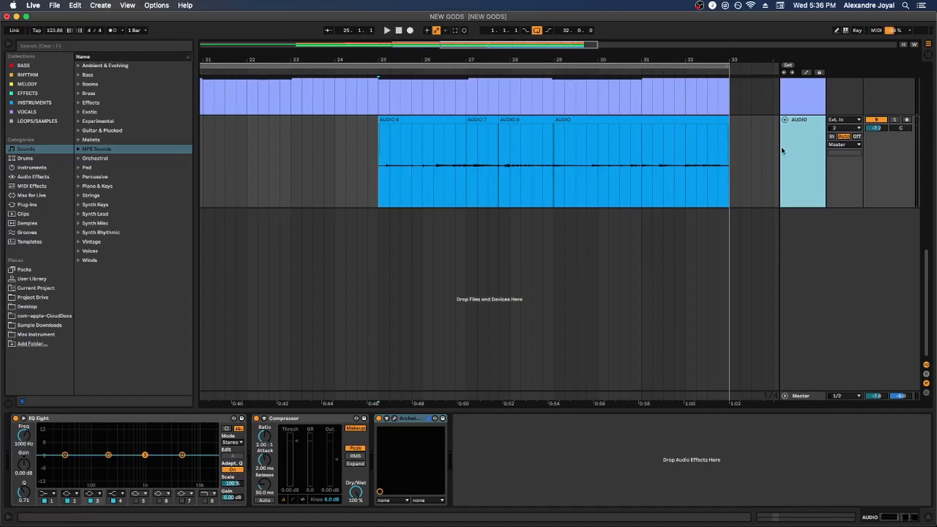
right_click(809, 145)
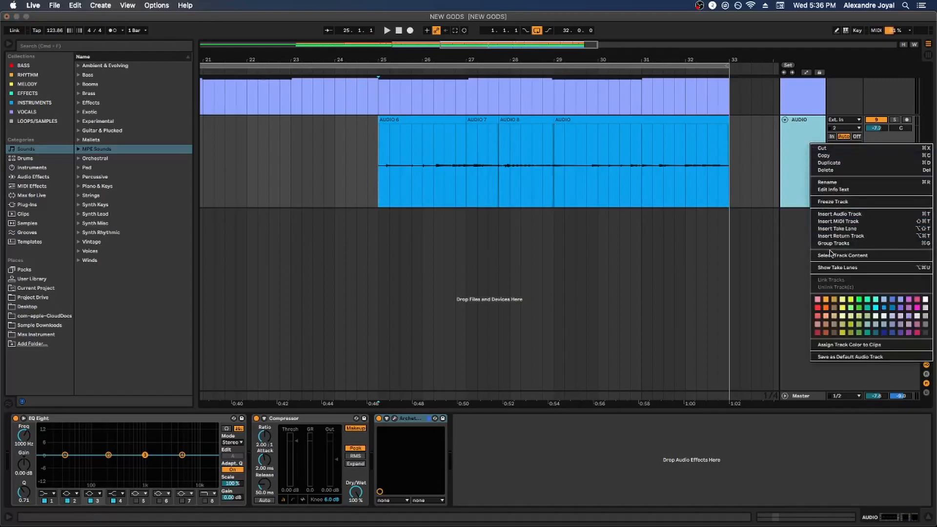
left_click(829, 269)
scroll(705, 222, "down", 2)
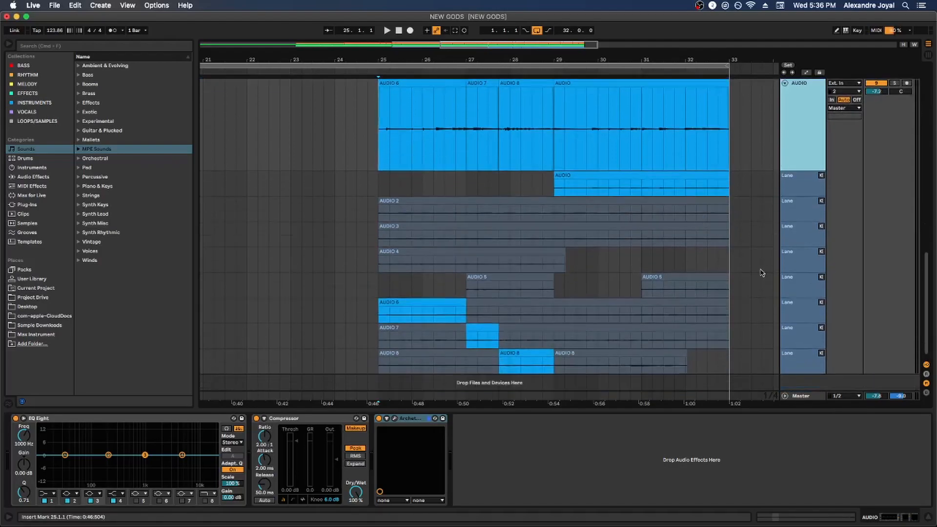
left_click(725, 302)
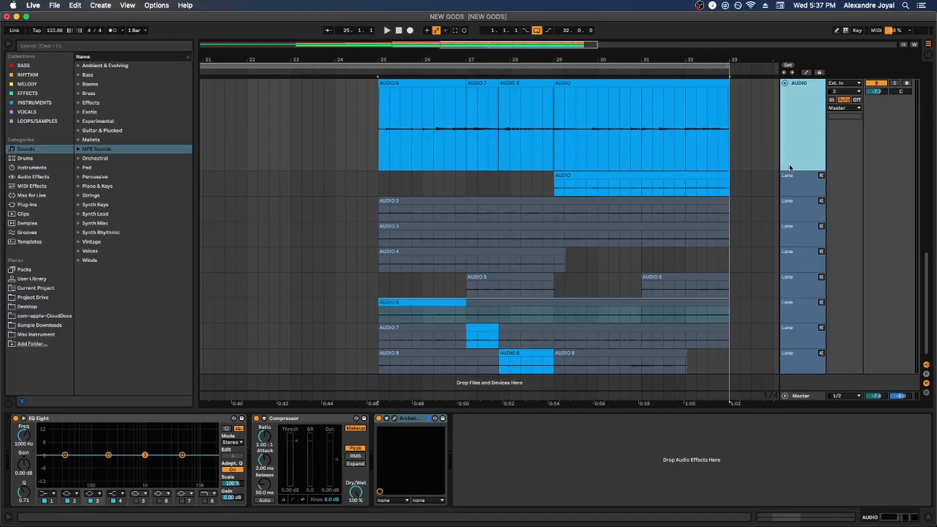
left_click(762, 145)
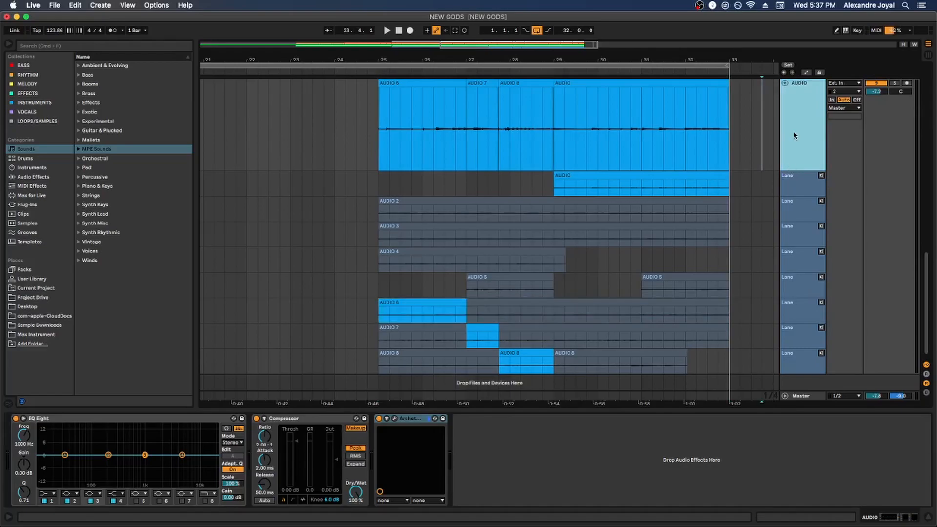
Solo the blue AUDIO track and audition its AUDIO 2 and AUDIO 3 take lanes during playback
left_click(897, 84)
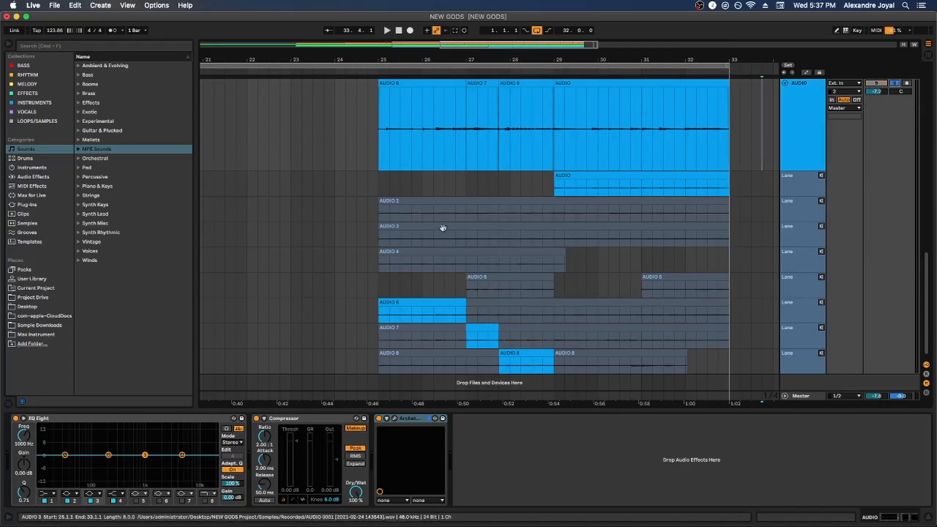
left_click(440, 201)
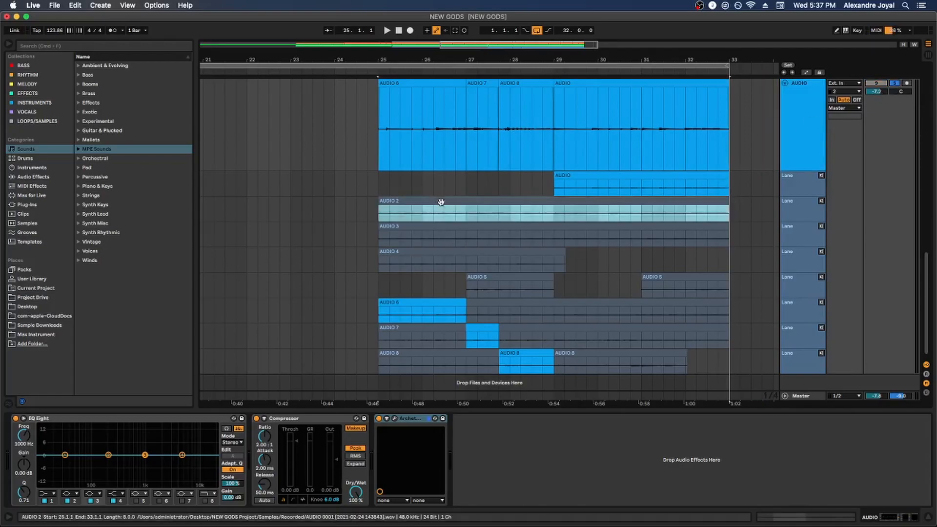
key("t")
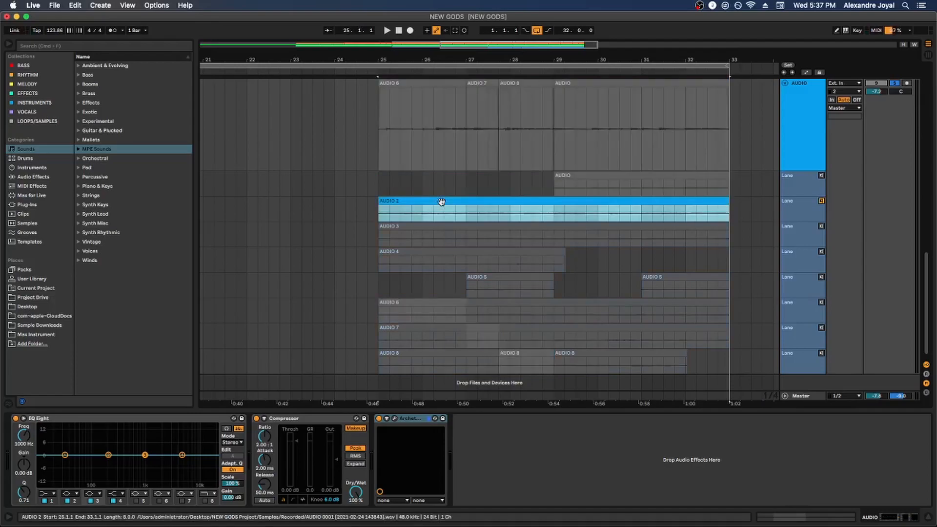
key("space")
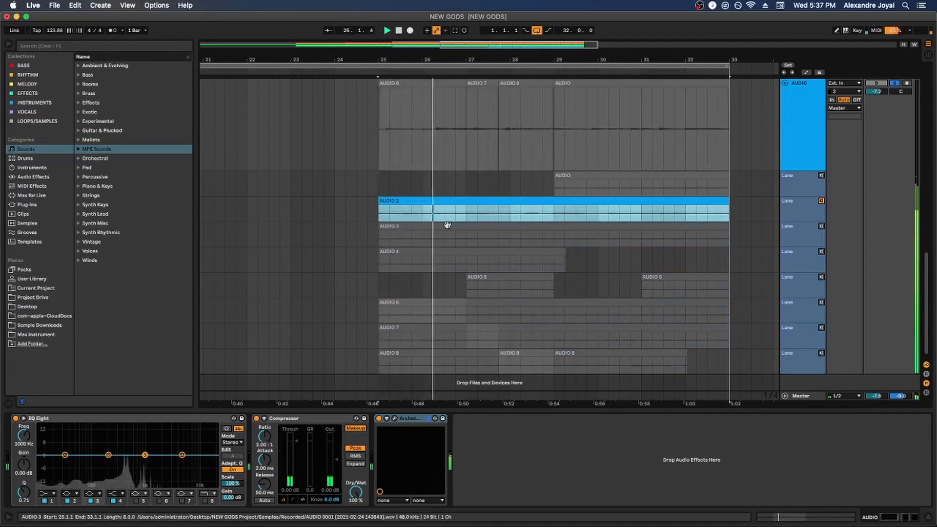
left_click(437, 226)
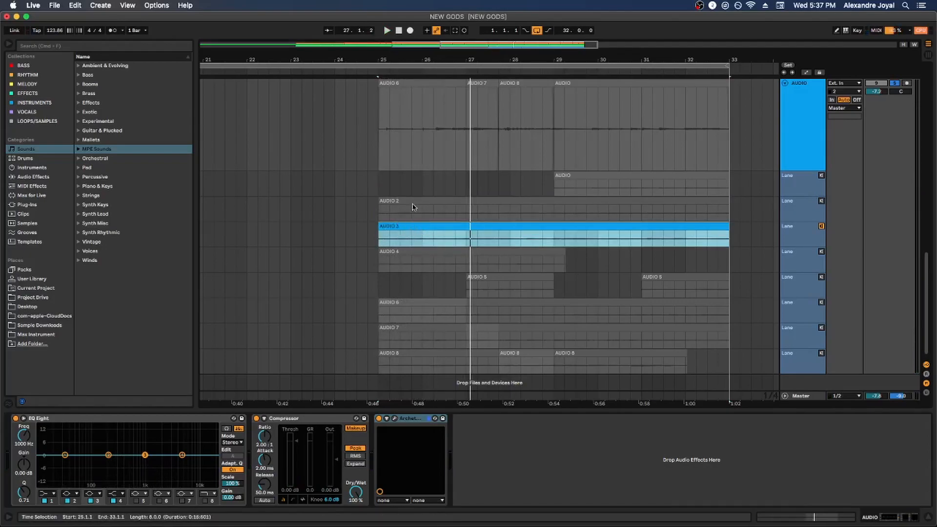
left_click(410, 226)
Try copying bars 25 to 27 of the AUDIO 3 take to the main lane, and undo it
left_click_drag(380, 229, 471, 239)
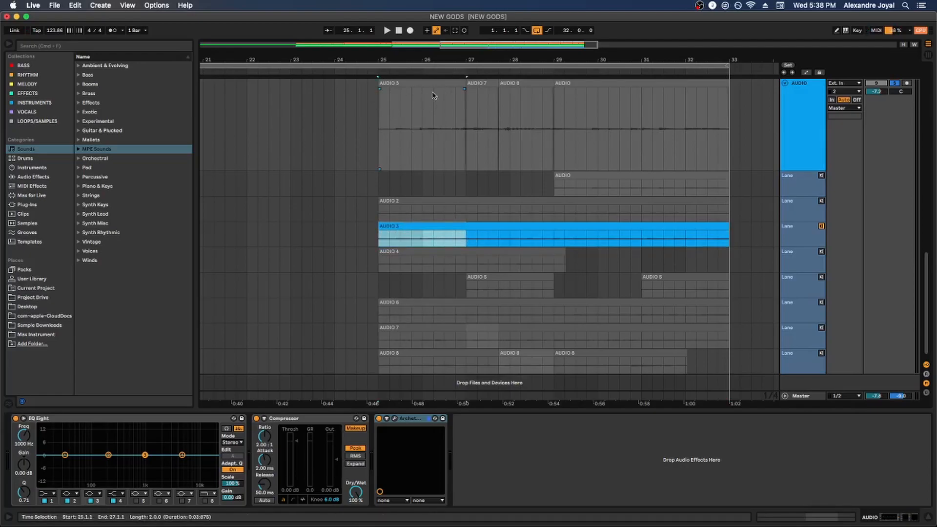
key("super+z")
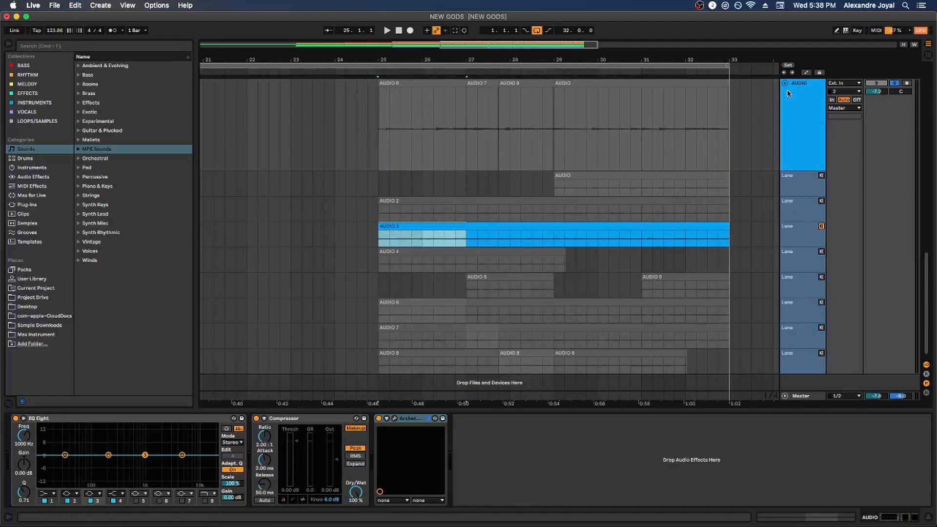
Using Draw Mode, comp the AUDIO 3 take into the main lane from 25.2.1 to 26.4.1
left_click(836, 31)
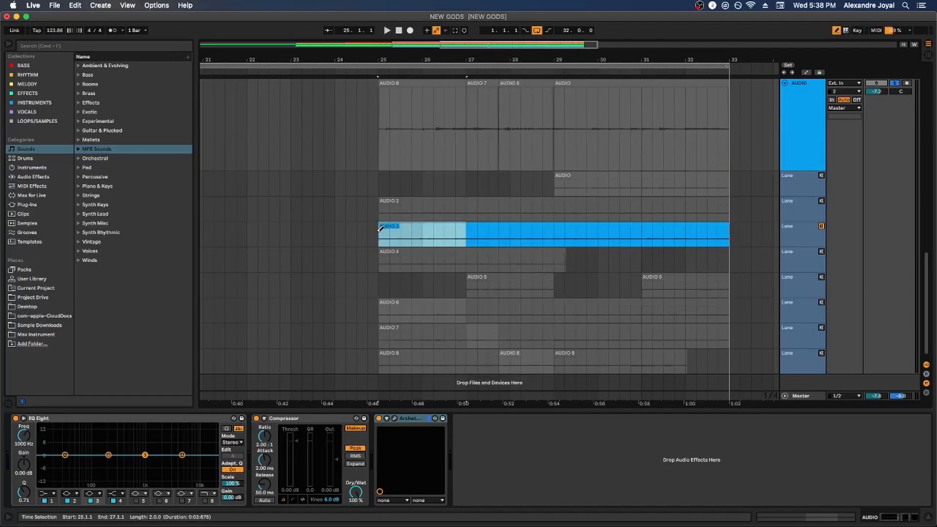
left_click_drag(389, 226, 455, 229)
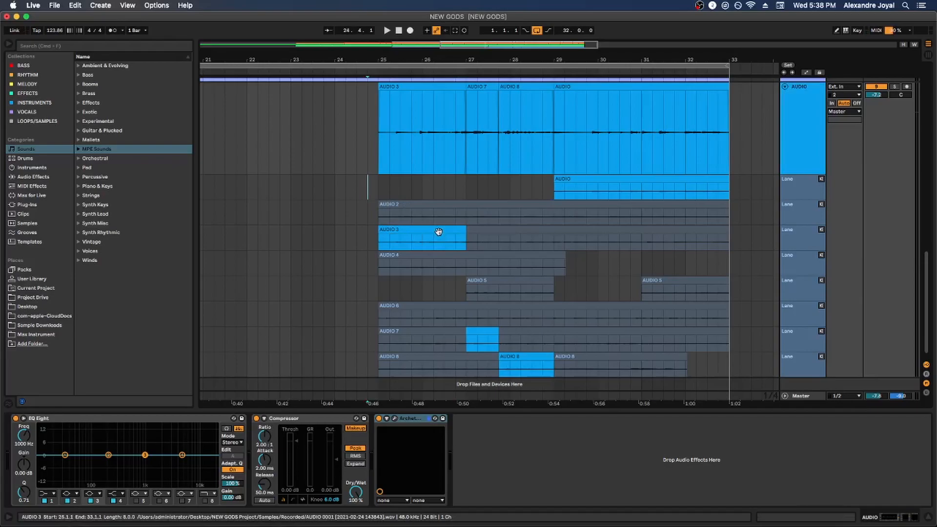
left_click(439, 230)
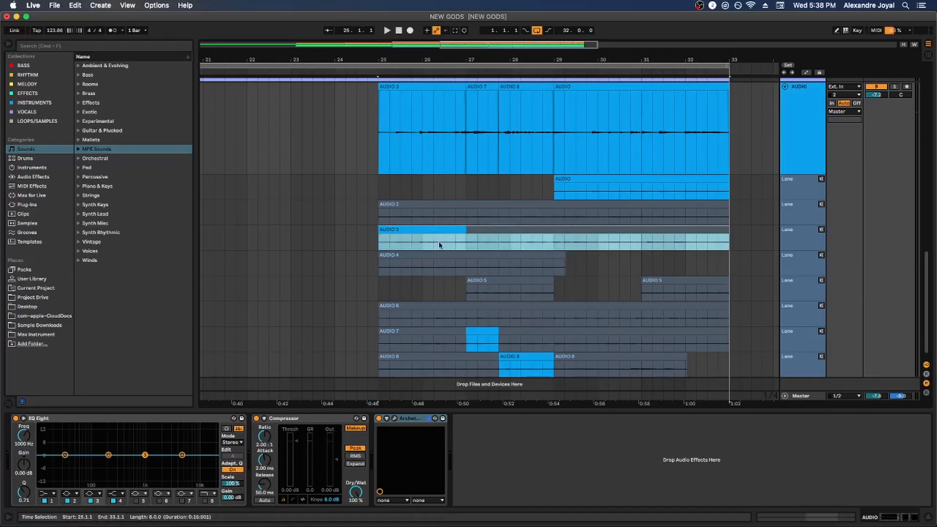
Go through the comped segments in the AUDIO 7, AUDIO 8 and AUDIO takes, and hide the blue track's take lanes
left_click(481, 332)
left_click(542, 364)
left_click(583, 191)
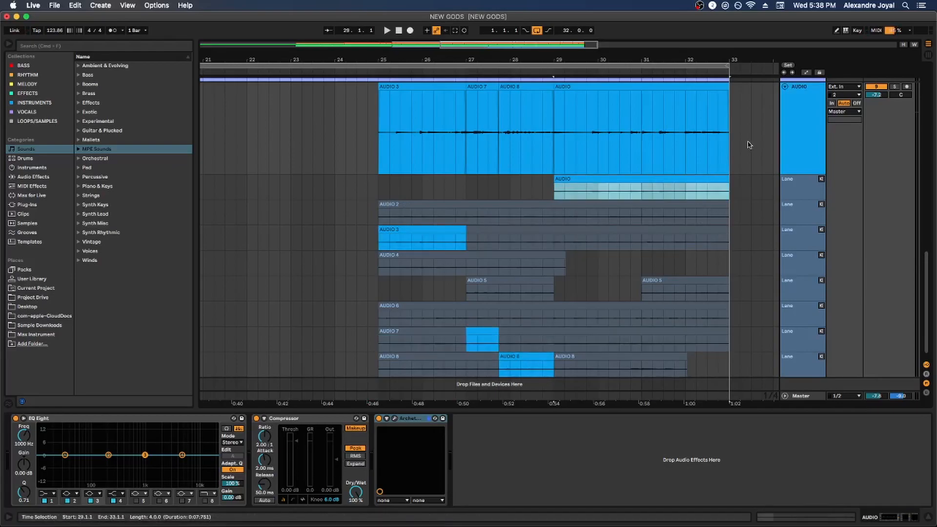
right_click(799, 135)
left_click(811, 263)
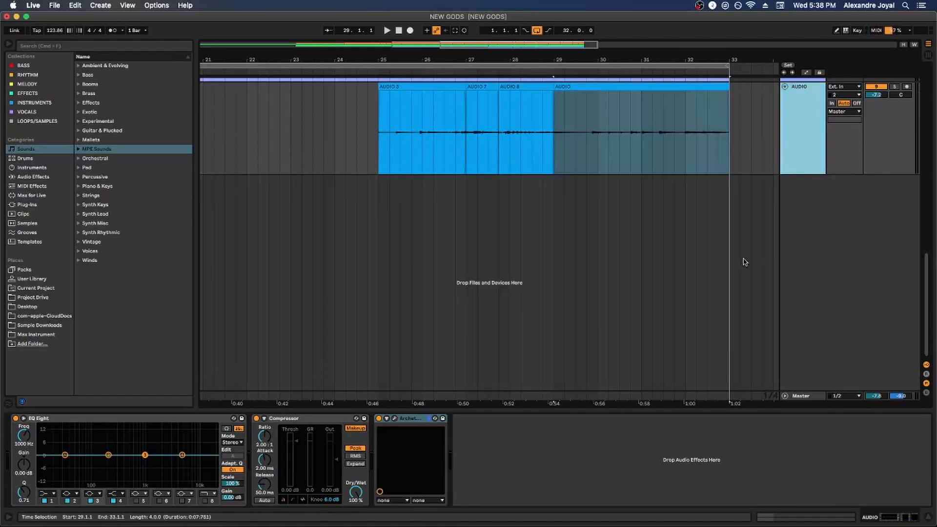
Play back the comped blue AUDIO track from the AUDIO 3 clip at bar 25
scroll(672, 238, "up", 3)
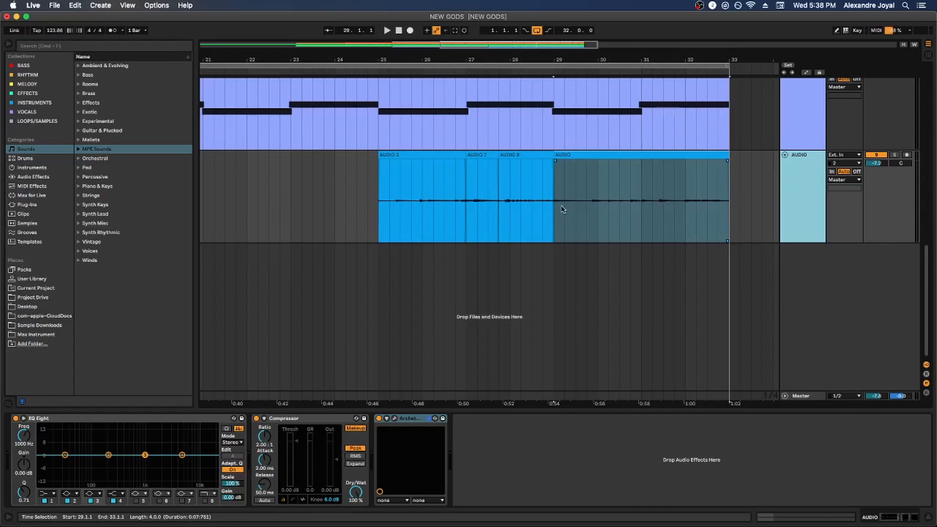
scroll(438, 178, "up", 1)
left_click(426, 174)
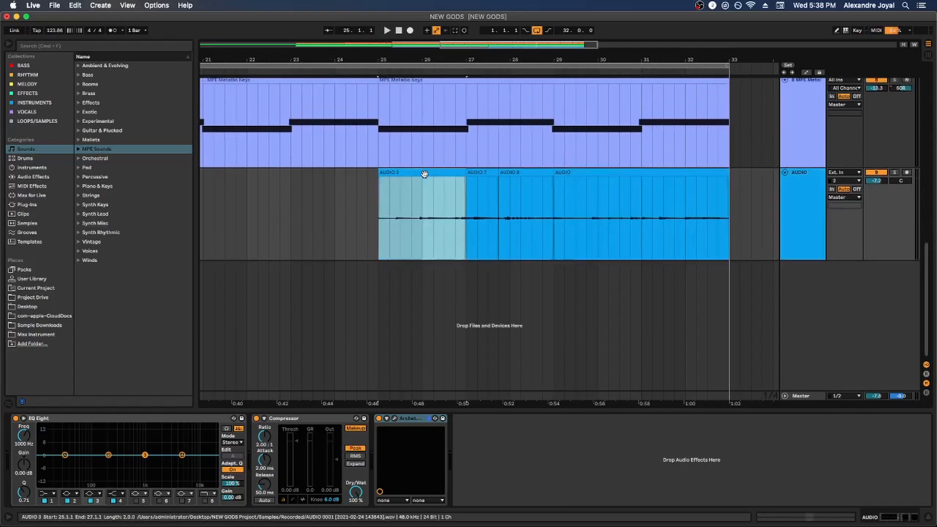
key("space")
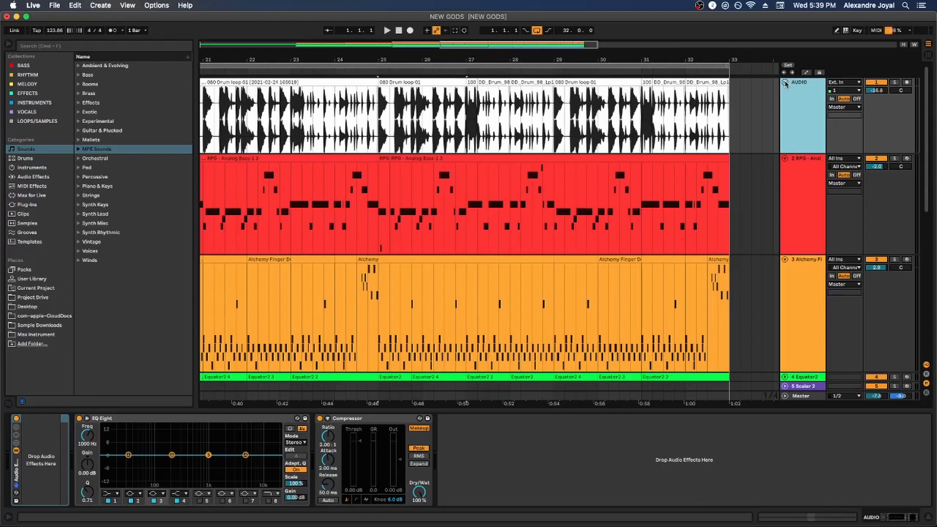
Show the drum loop AUDIO track's take lanes and select the DD_Drum_98_Lp17 take at bar 31
right_click(802, 101)
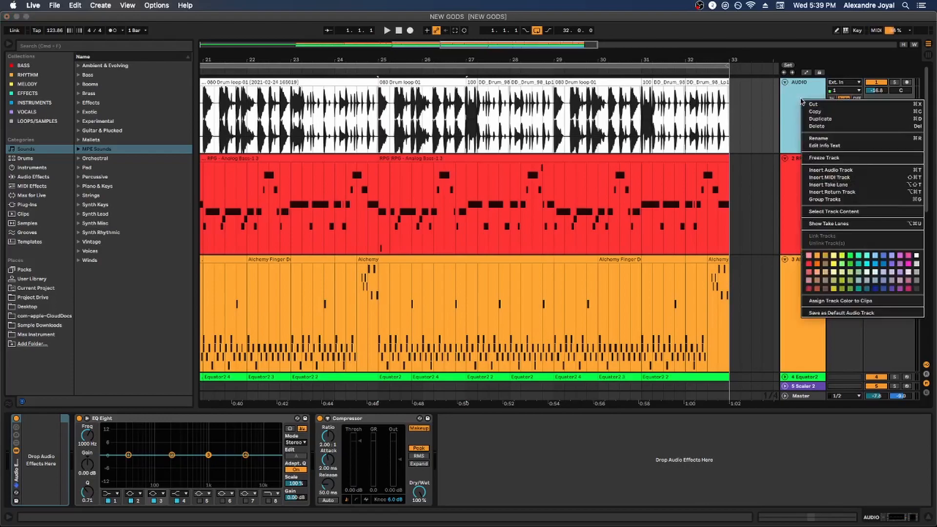
left_click(811, 224)
left_click(683, 222)
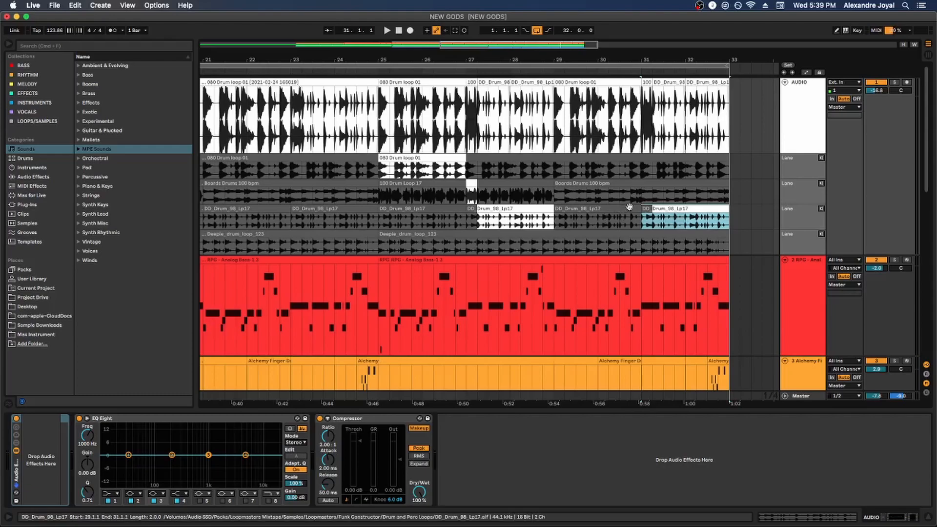
left_click(577, 198)
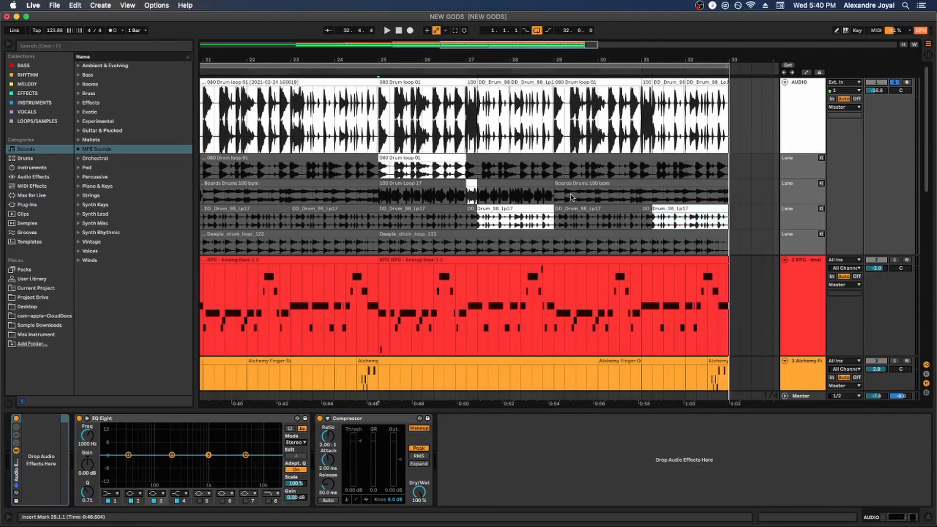
Audition the DD_Drum_98_Lp17 take lane of the drum track from 30.2.1
left_click(608, 220)
key("t")
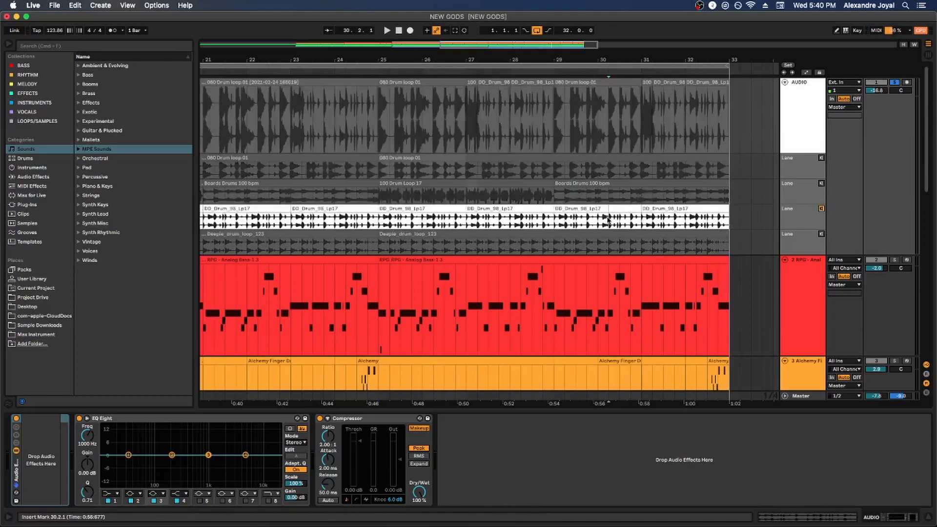
key("space")
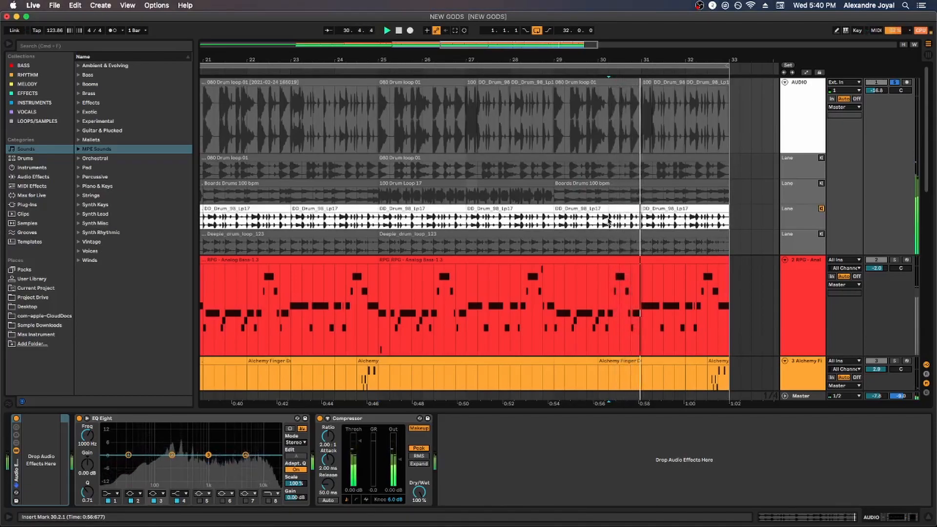
key("space")
left_click_drag(608, 224, 635, 218)
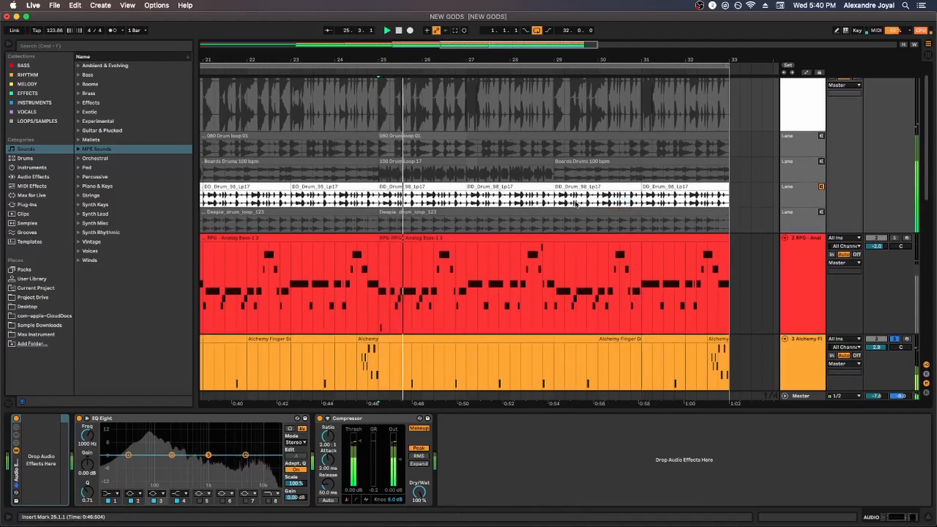
Solo the Equator2 track and play its comped MIDI takes from the clip at bar 25
scroll(797, 177, "up", 1)
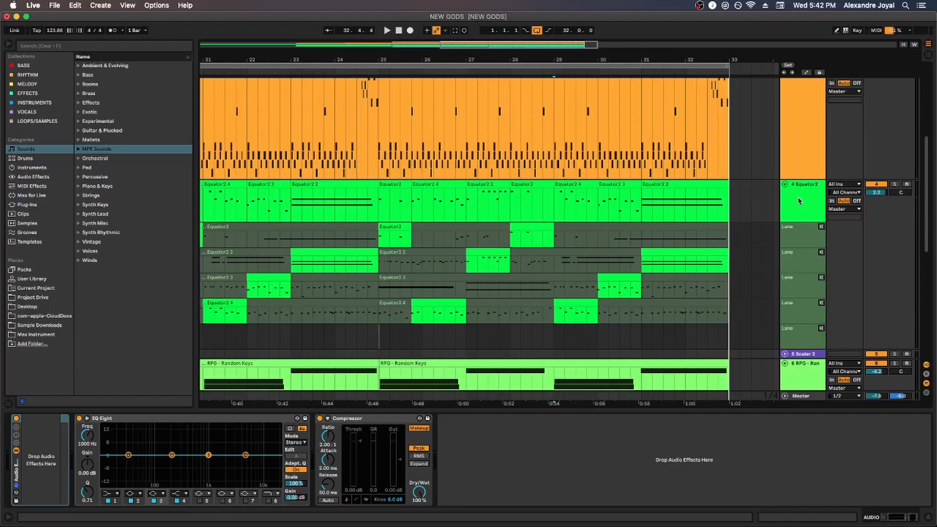
left_click(895, 184)
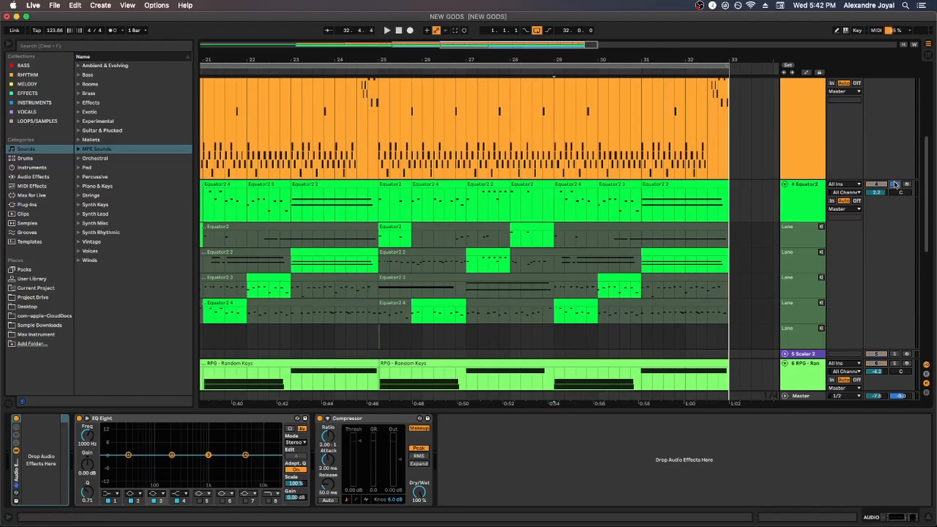
left_click(389, 185)
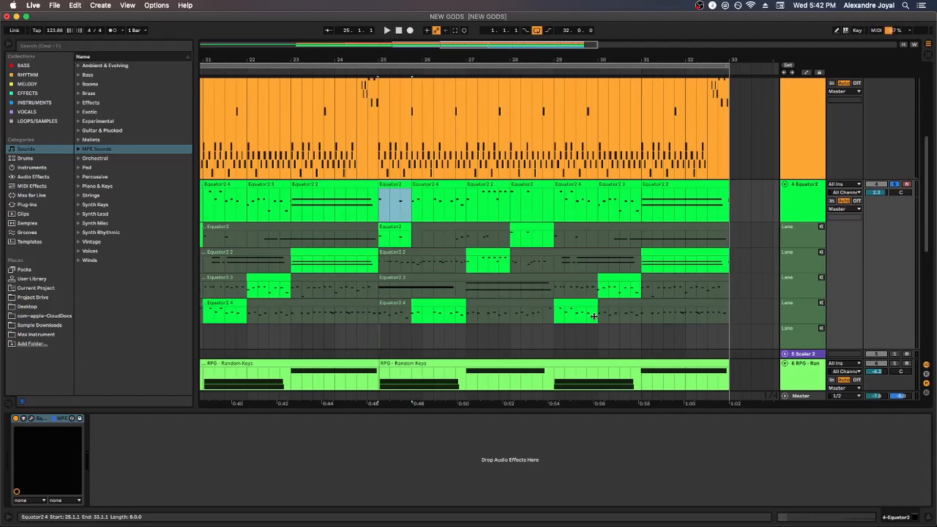
key("space")
Link the RPG - Random Keys, RPG - FM Voice and MPE Metallic Keys tracks
scroll(853, 167, "up", 1)
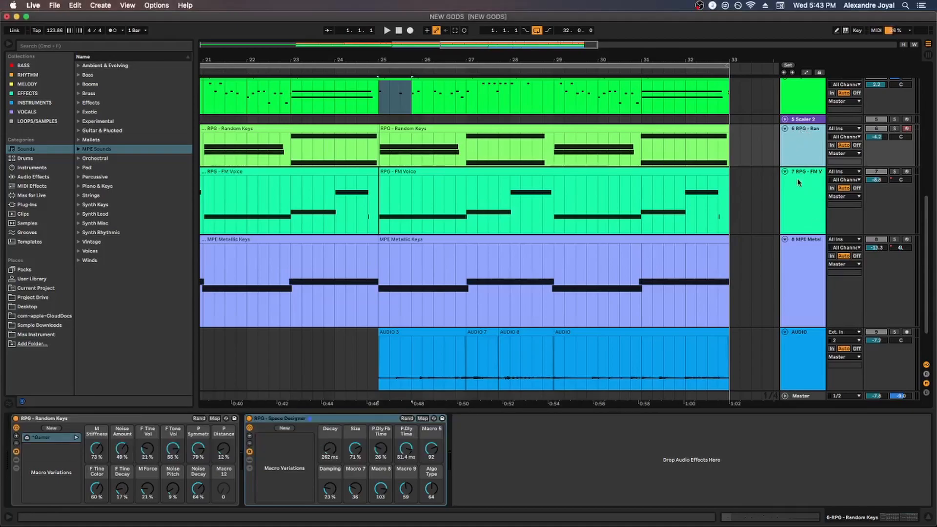
left_click(799, 156)
left_click(805, 238, "shift")
right_click(806, 250)
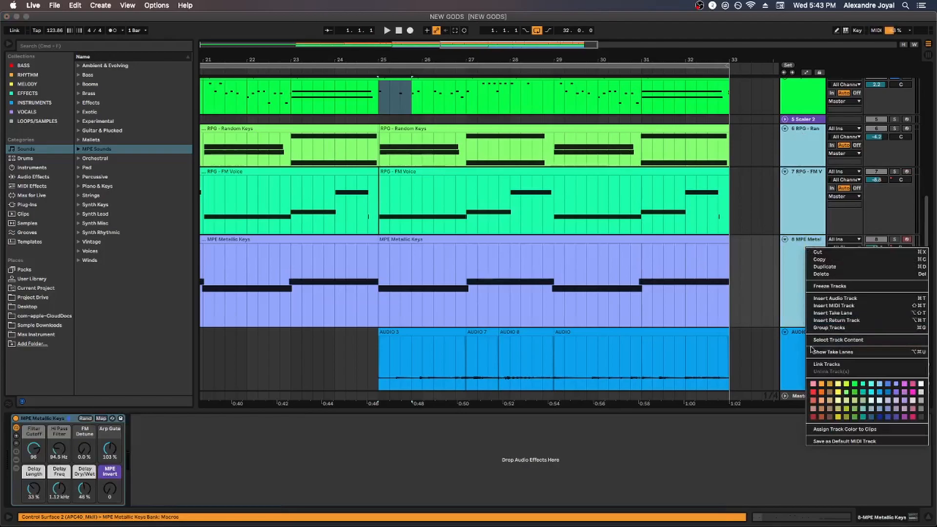
left_click(827, 364)
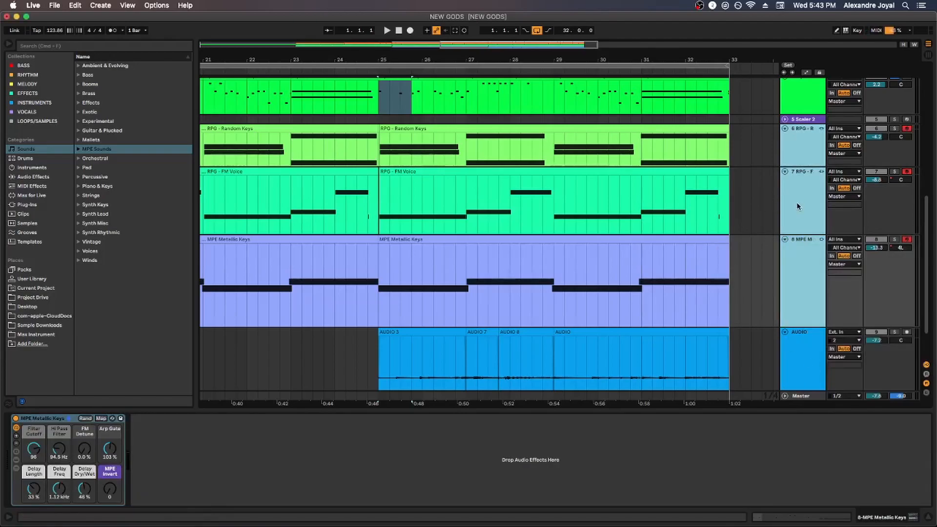
Arm the three linked tracks for recording and select 30.3.1 to 30.4.1 across them
left_click(907, 128)
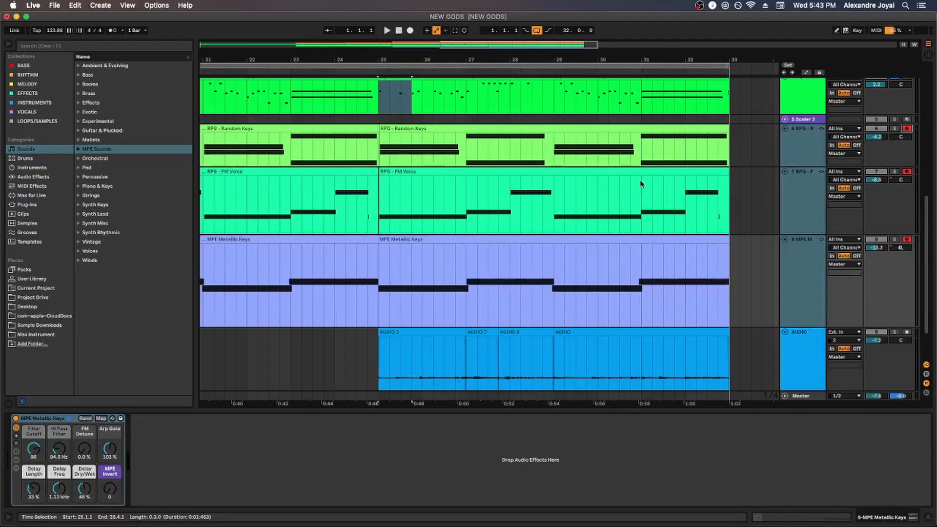
left_click(628, 159)
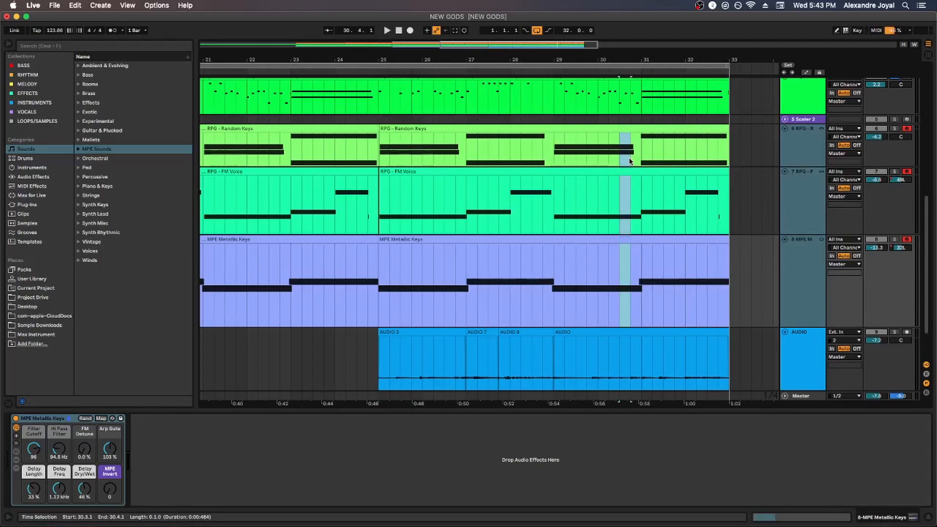
Select and remove several short sections between bars 26 and 33 simultaneously from the three linked tracks' clips
left_click(661, 158)
left_click_drag(500, 144, 478, 149)
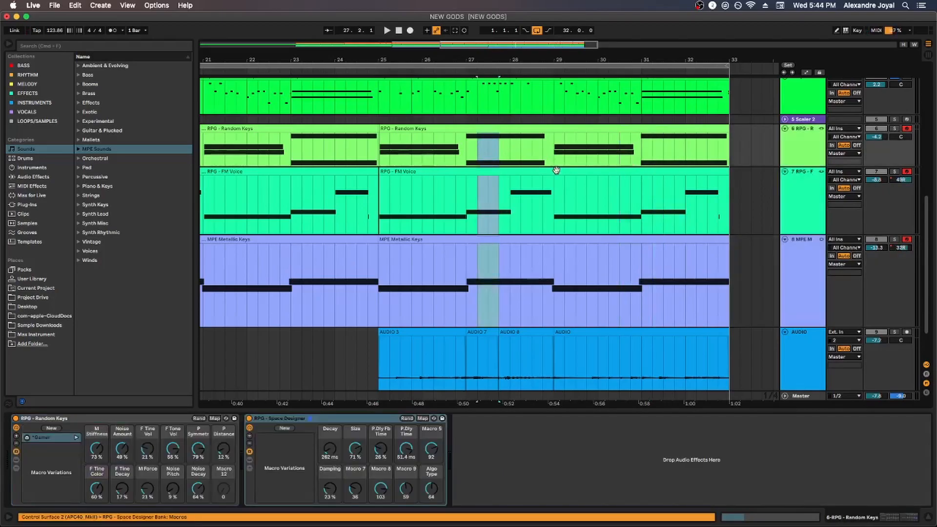
left_click(520, 162)
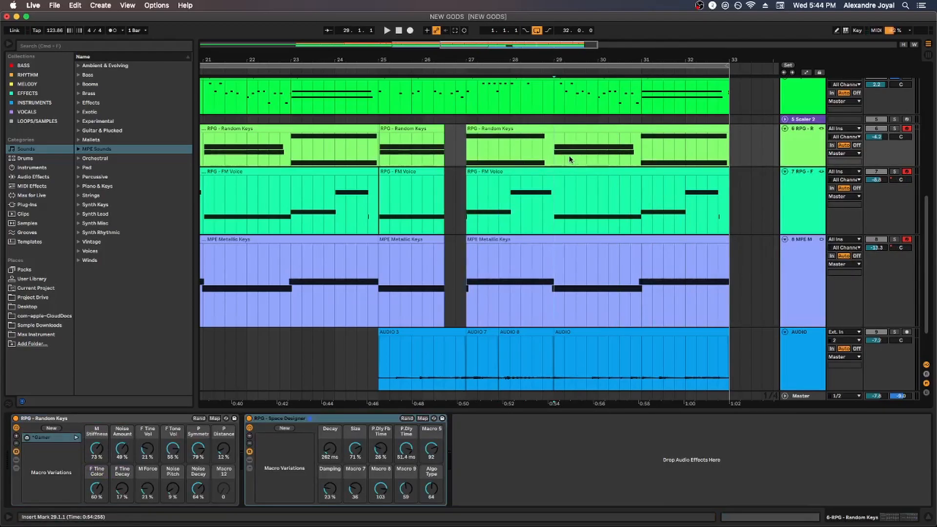
left_click_drag(570, 159, 654, 160)
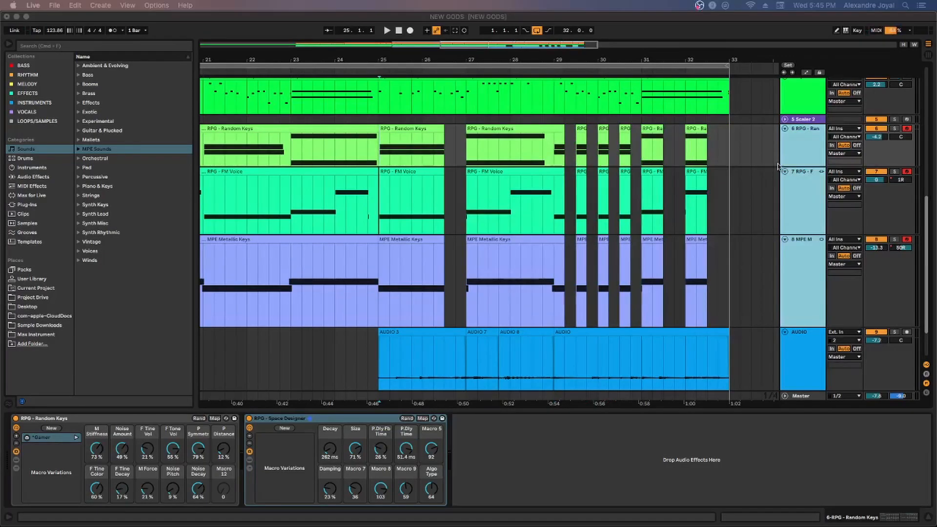
Try to link the RPG - Random Keys track with the RPG - FM Voice and MPE Metallic Keys tracks again
right_click(806, 135)
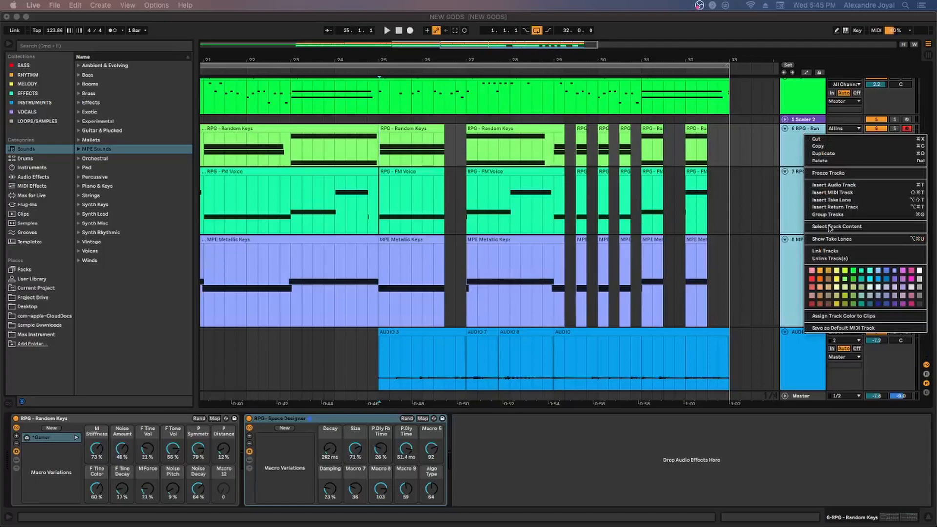
left_click(826, 251)
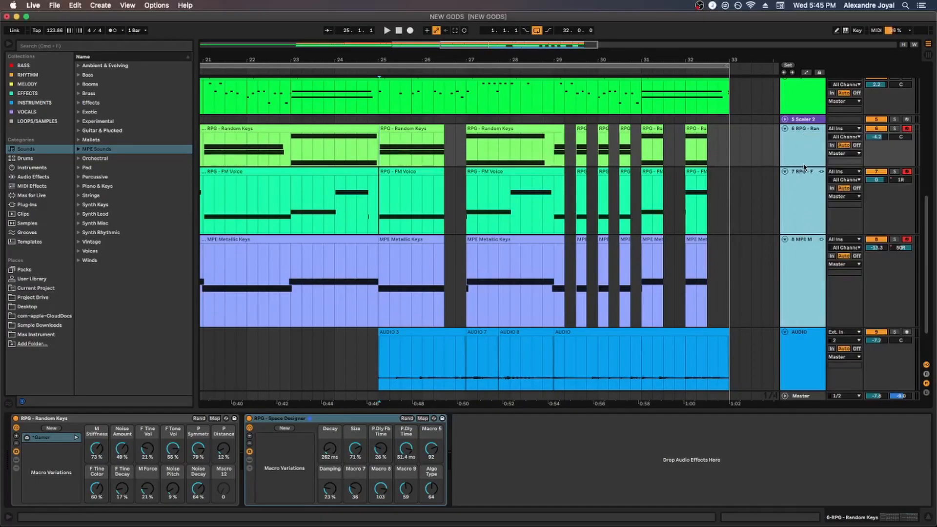
left_click(805, 151)
left_click(804, 188)
left_click(804, 118)
left_click(800, 158)
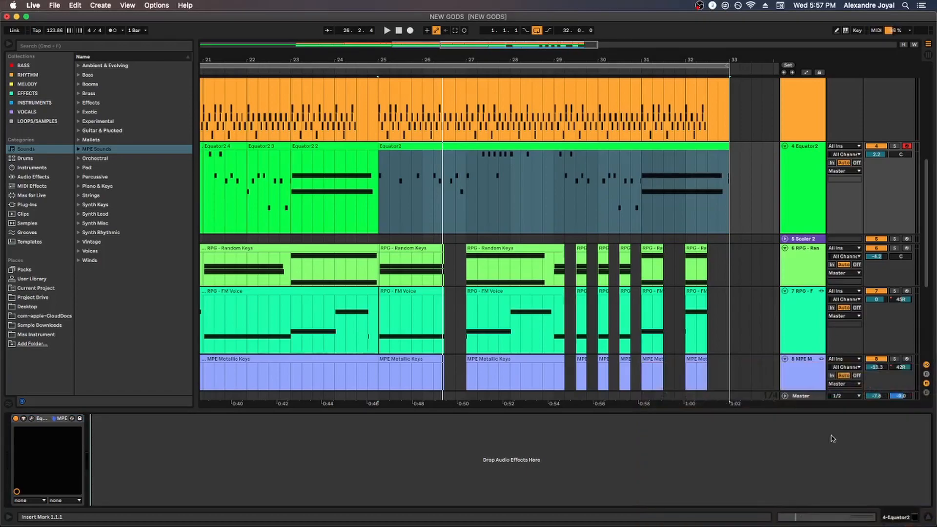
Review the MPE setting of the MIDI input ports in the Link, Tempo and MIDI preferences
key("super+comma")
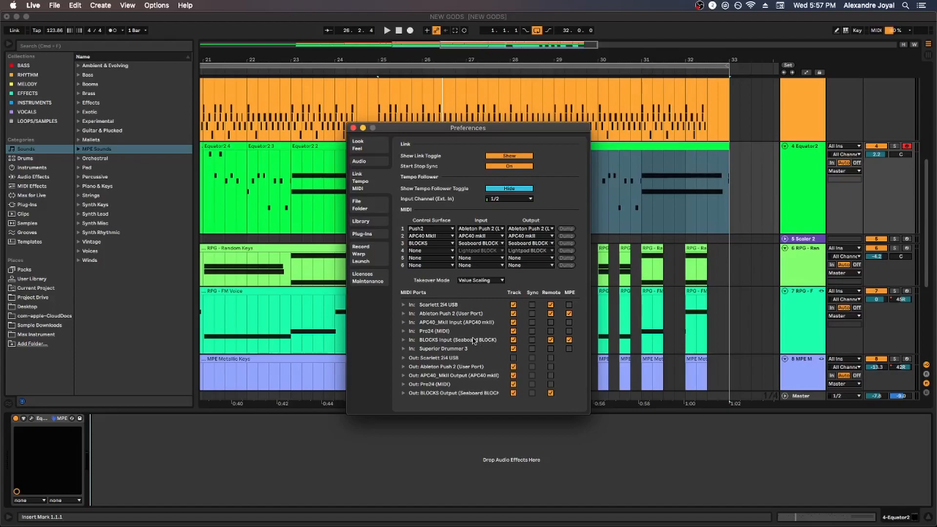
left_click(569, 323)
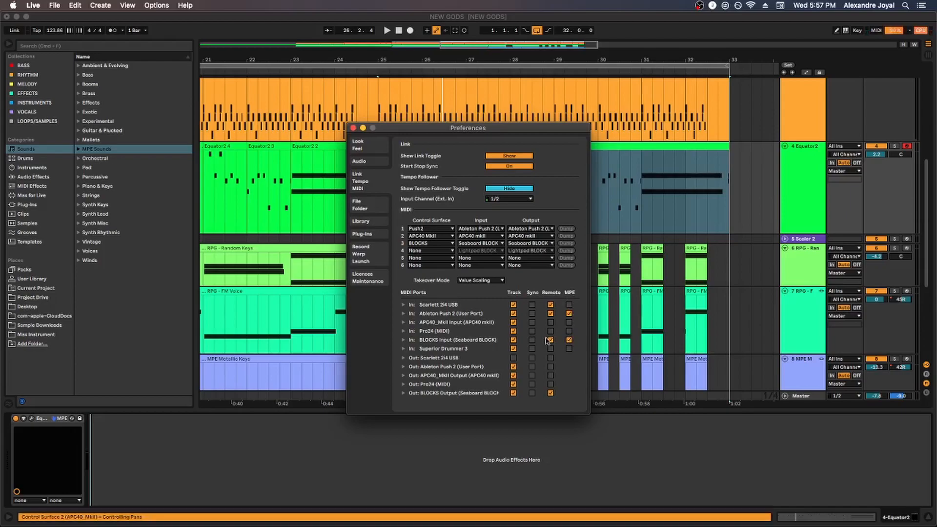
key("Escape")
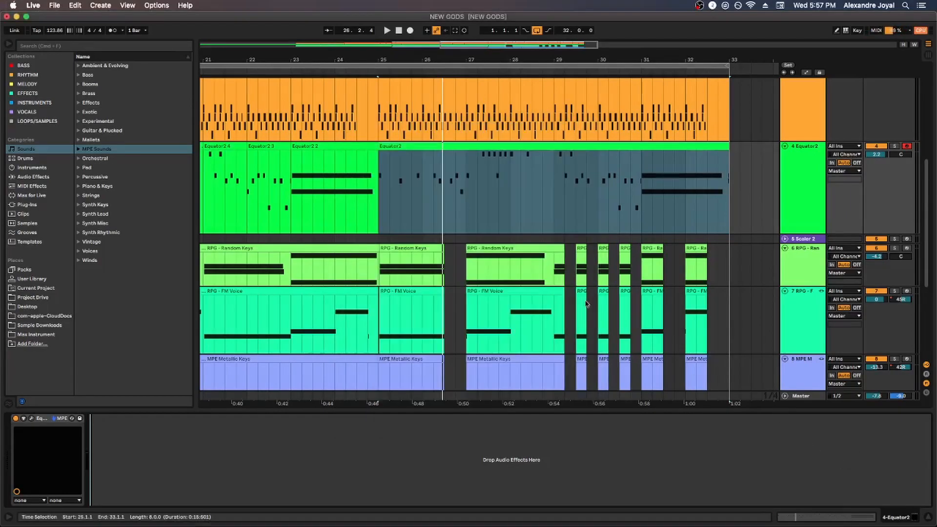
Browse the MPE Sounds presets in the Sounds category
left_click(26, 159)
left_click(25, 149)
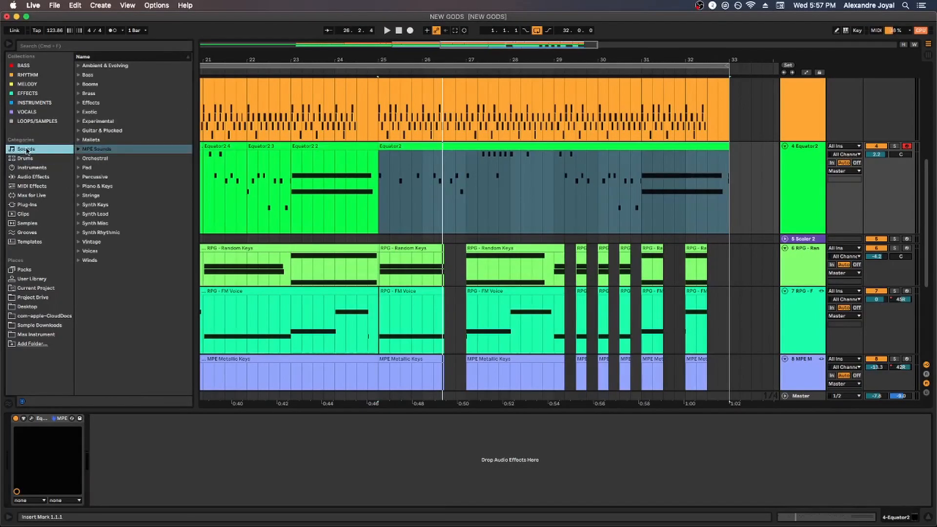
left_click(84, 150)
scroll(119, 184, "down", 3)
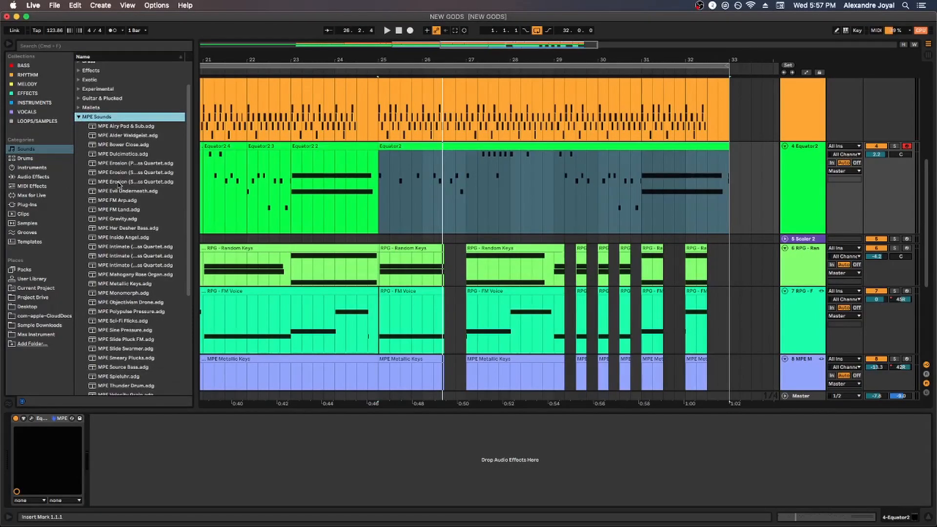
scroll(116, 215, "down", 5)
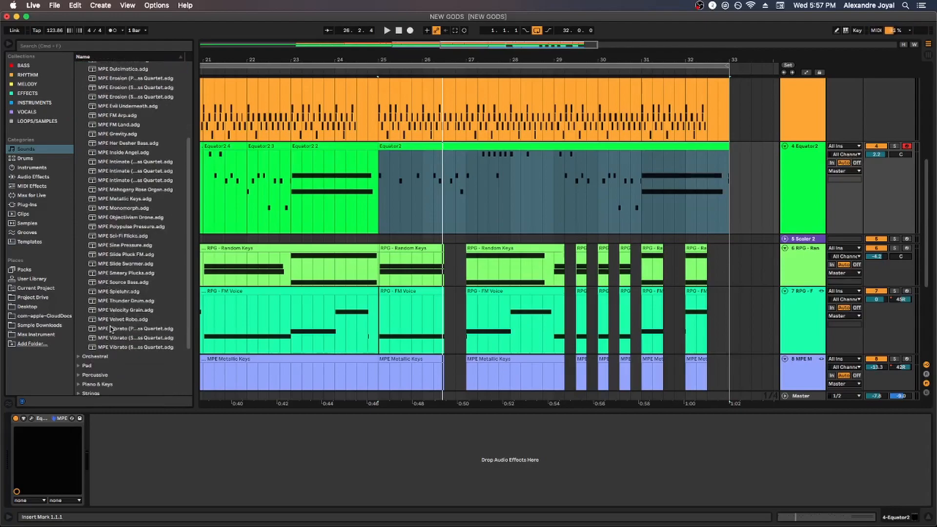
scroll(116, 260, "up", 5)
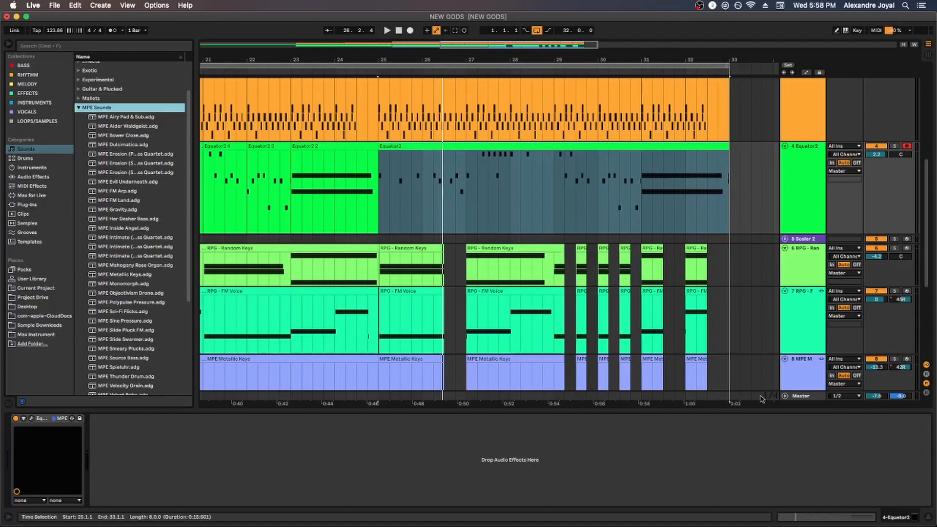
Locate Wavetable and Sampler among the instruments and MPE Control among the MIDI effects
left_click(26, 168)
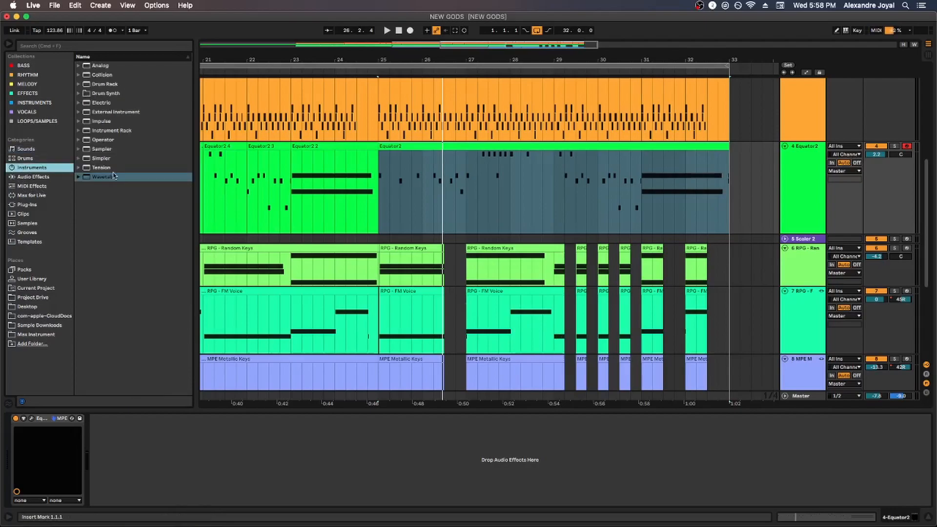
left_click(97, 177)
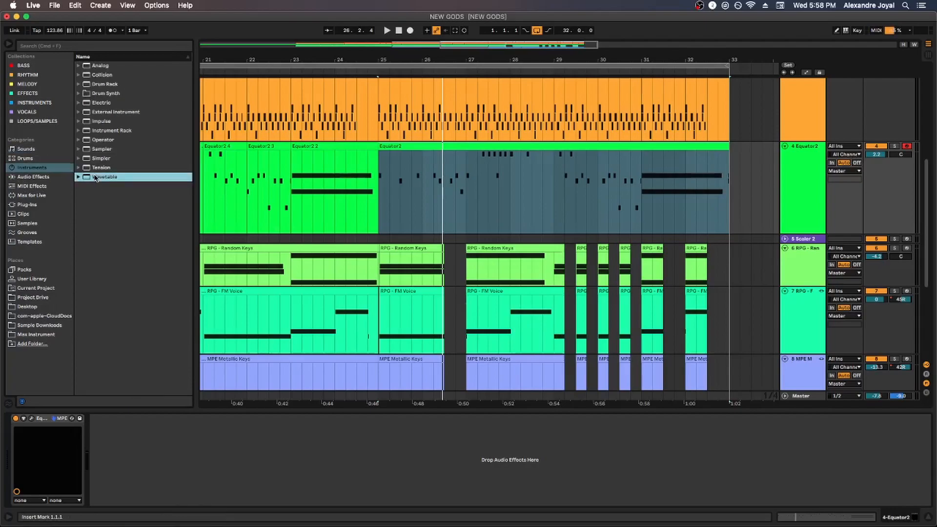
left_click(100, 151)
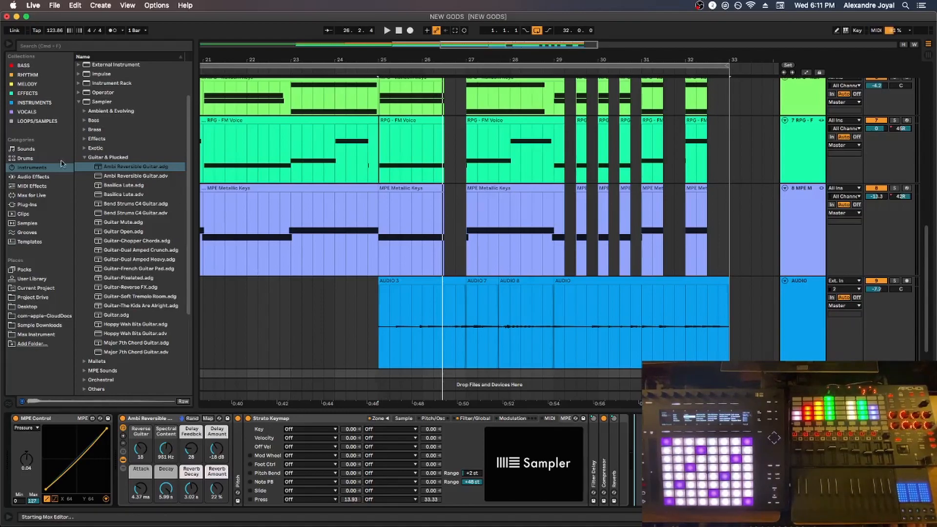
left_click(35, 186)
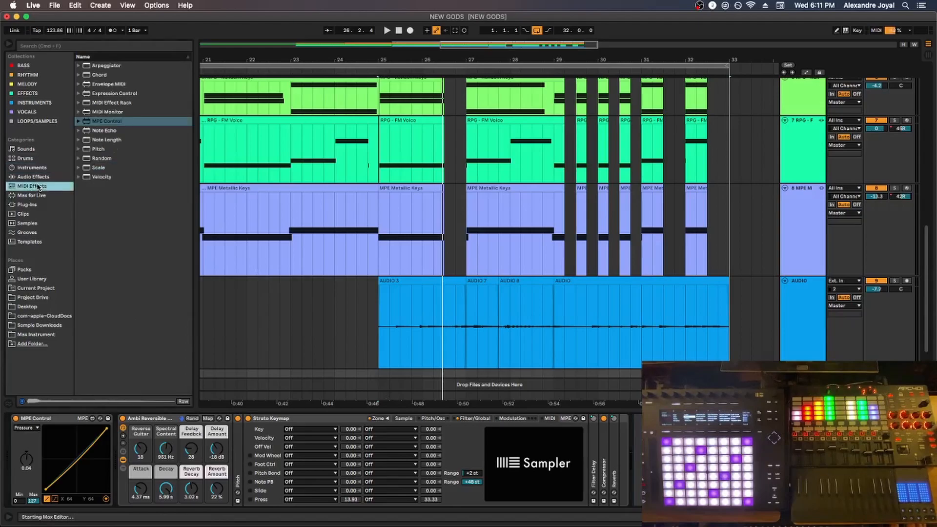
left_click(107, 120)
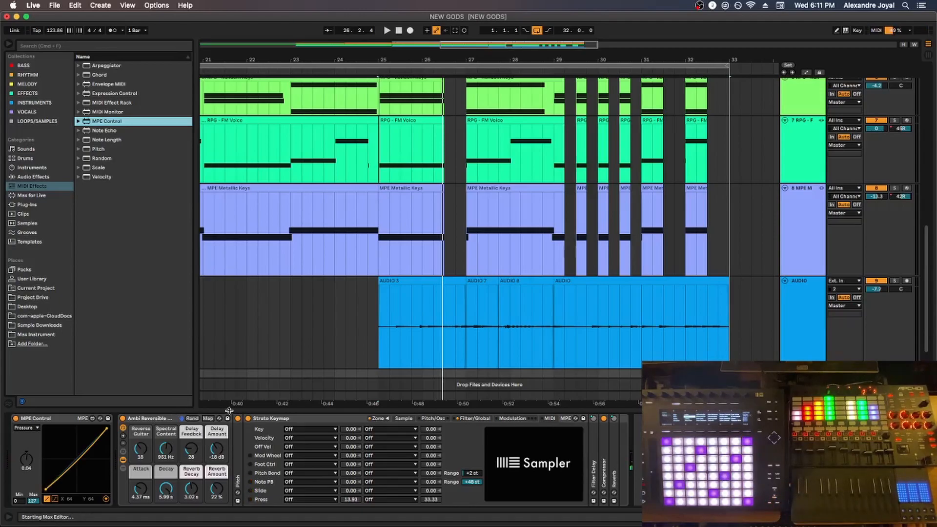
Map the Press source to a pitch destination in the Strato Keymap Sampler's MPE settings and adjust its amount
left_click(549, 418)
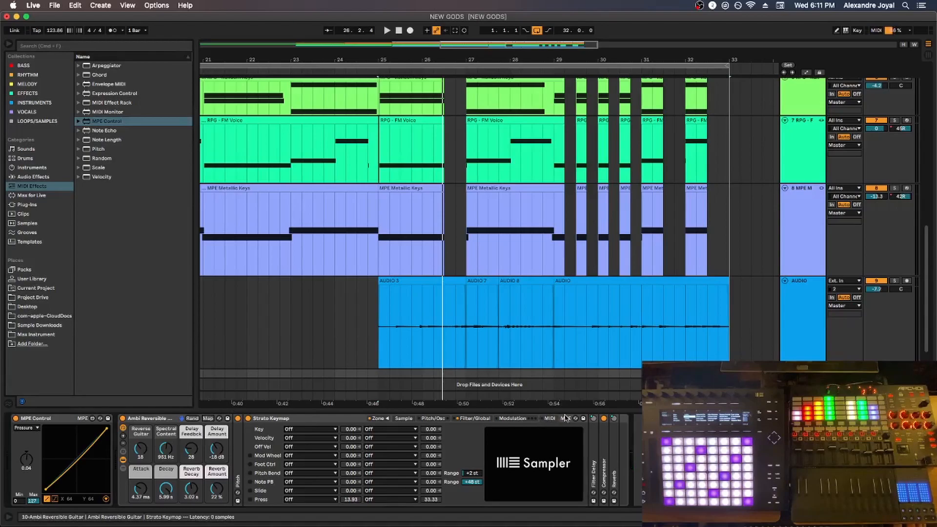
left_click(547, 418)
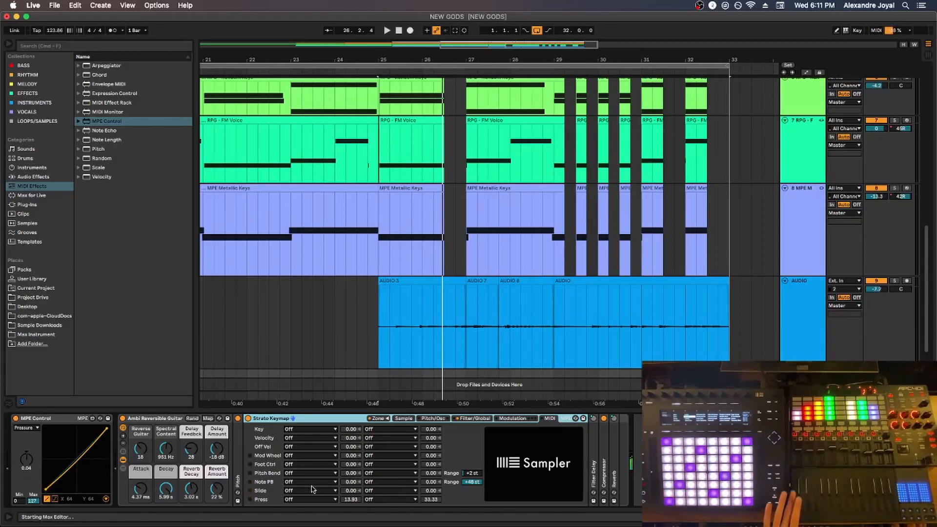
left_click(294, 500)
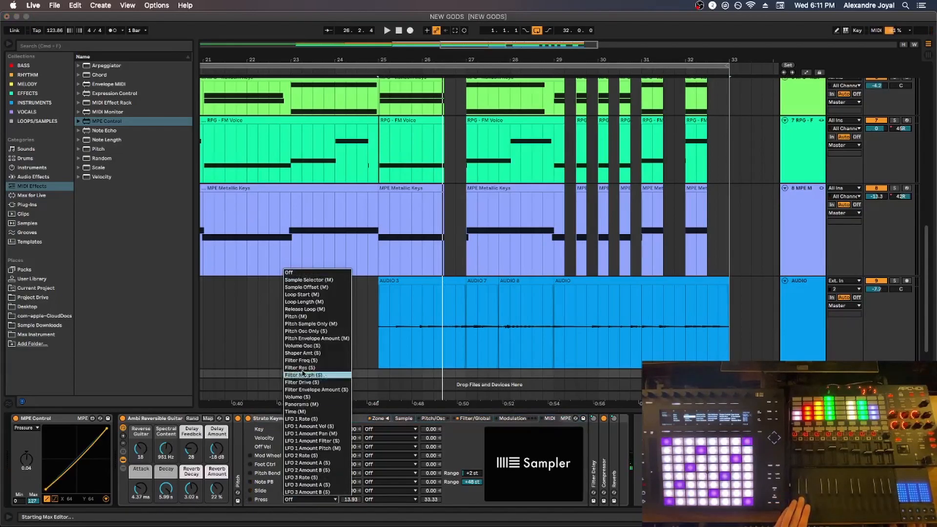
left_click(309, 320)
left_click_drag(351, 499, 350, 494)
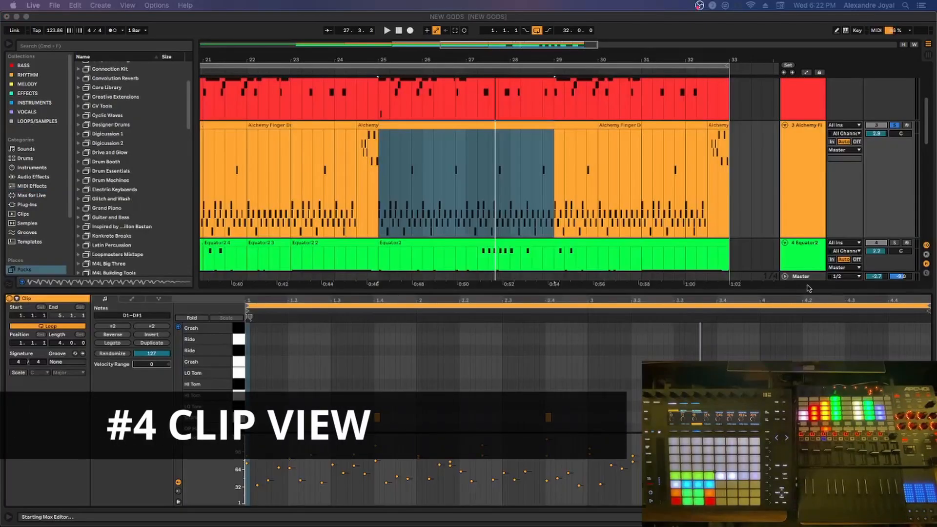
View the Equator2 clip's note expression lanes and open the Alchemy drum clip spanning bars 25 to 29
scroll(653, 146, "down", 2)
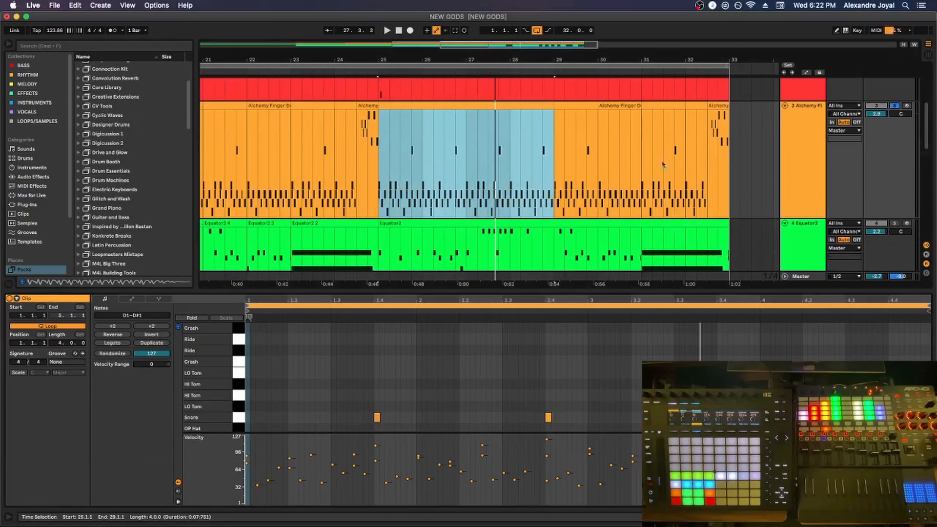
left_click(653, 186)
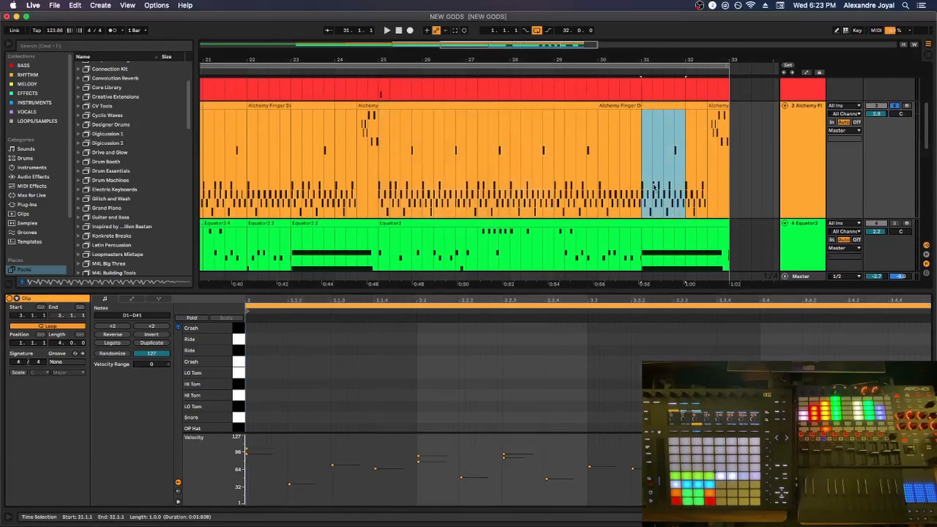
left_click(654, 223)
scroll(653, 223, "down", 3)
scroll(488, 147, "up", 2)
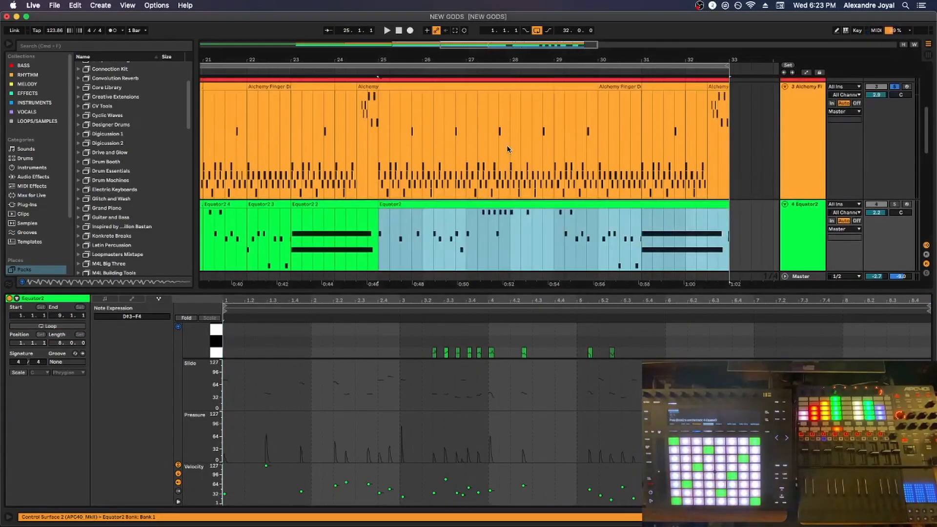
left_click(467, 89)
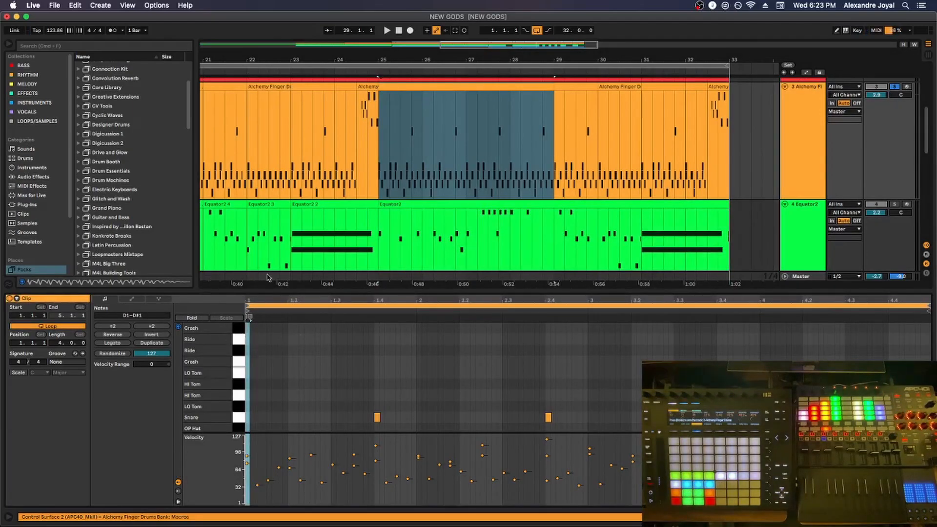
Compare the Notes, Envelopes and Note Expression views of the Alchemy drum clip
left_click(131, 300)
left_click(157, 300)
left_click(134, 302)
left_click(115, 300)
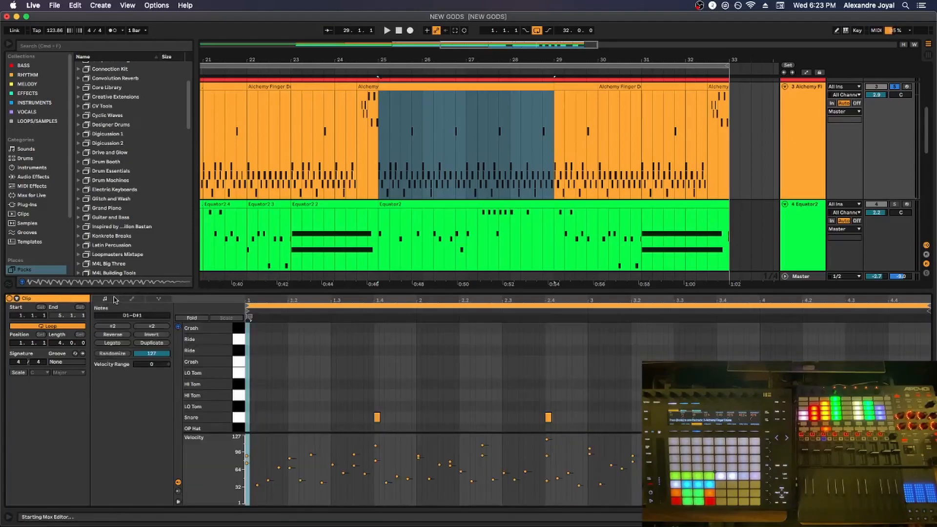
left_click(131, 300)
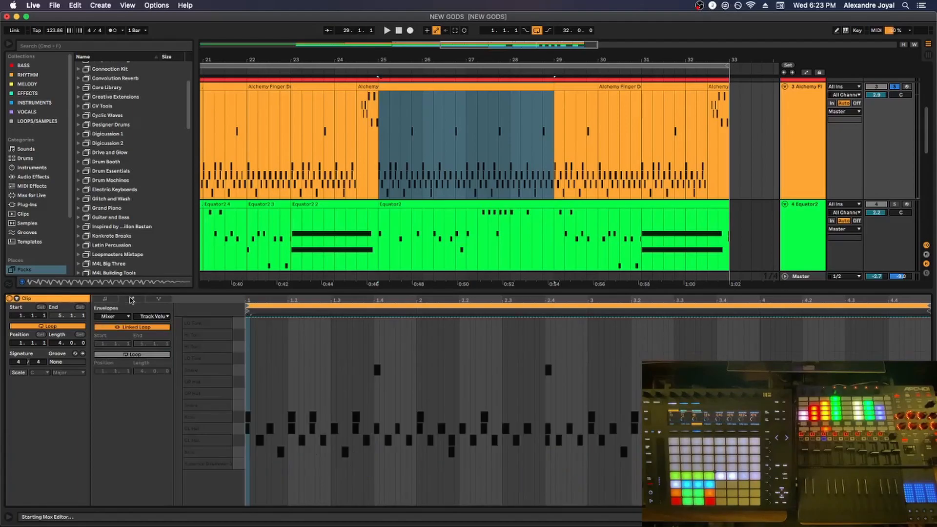
left_click(158, 299)
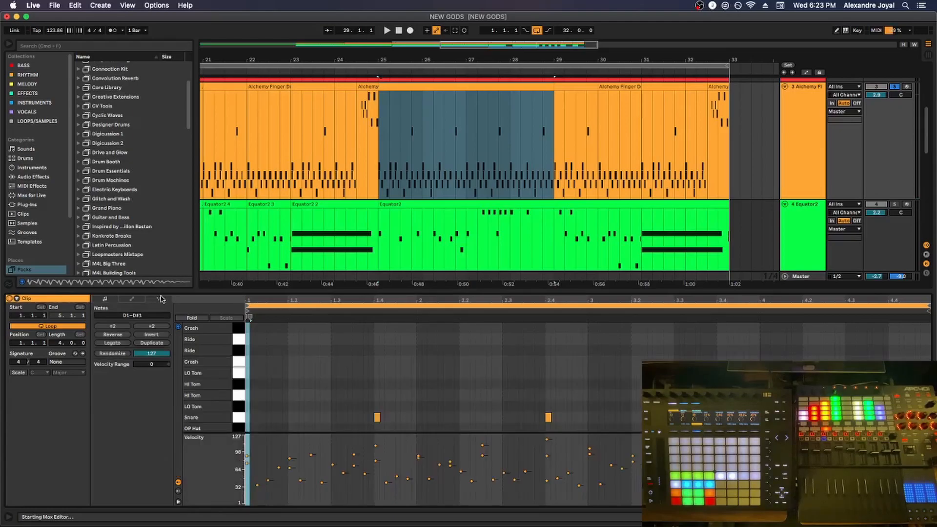
left_click(160, 299)
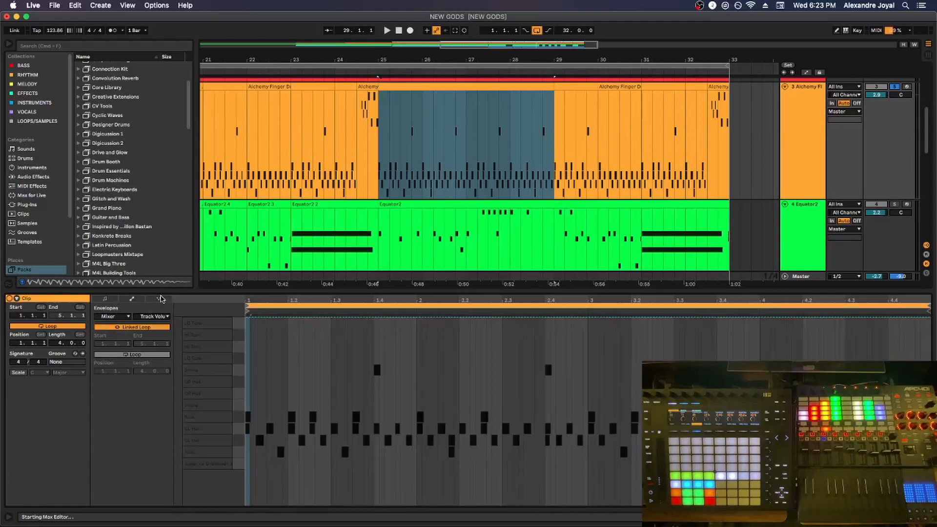
left_click(161, 299)
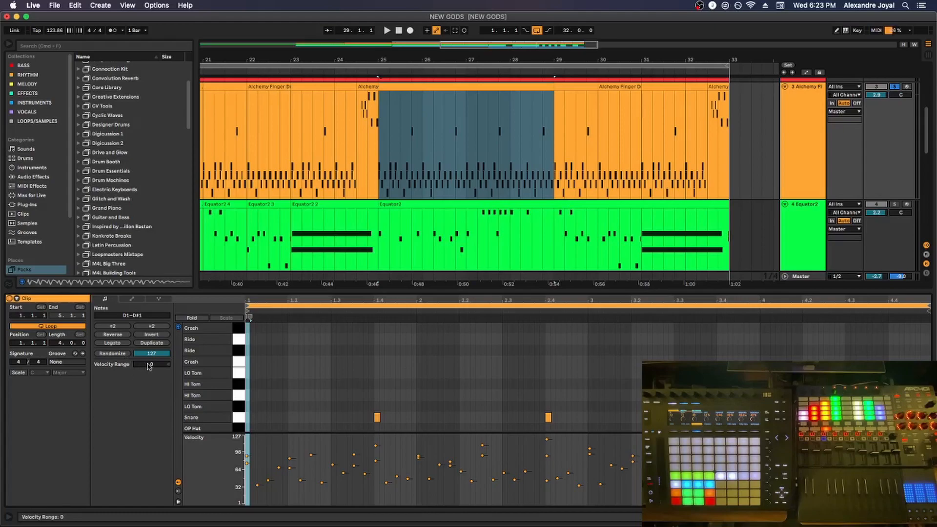
Set the velocity range of the drum clip's C#1 closed-hat notes to -38 and play the clip
left_click_drag(149, 366, 149, 350)
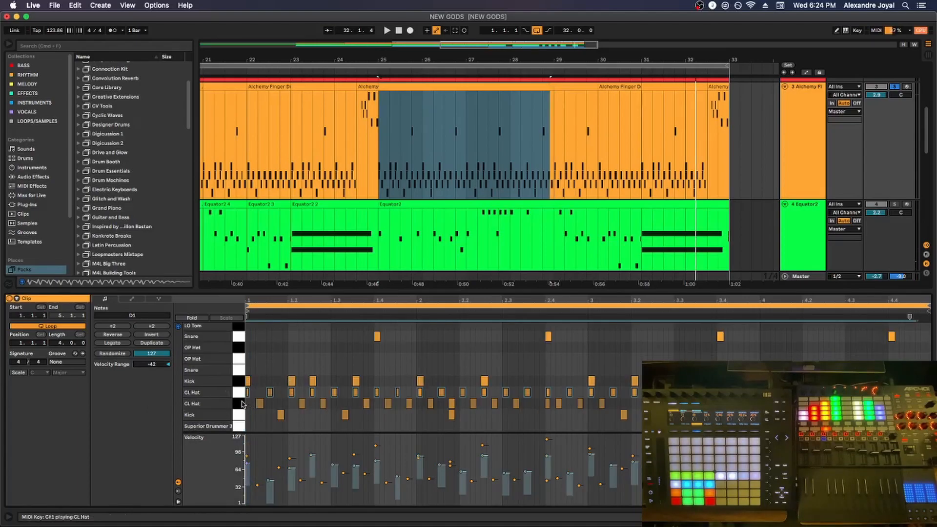
left_click(243, 404)
left_click(239, 395)
mouse_move(151, 364)
left_mouse_down()
mouse_move(151, 408)
mouse_move(151, 349)
mouse_move(151, 378)
left_mouse_up()
left_click(238, 405)
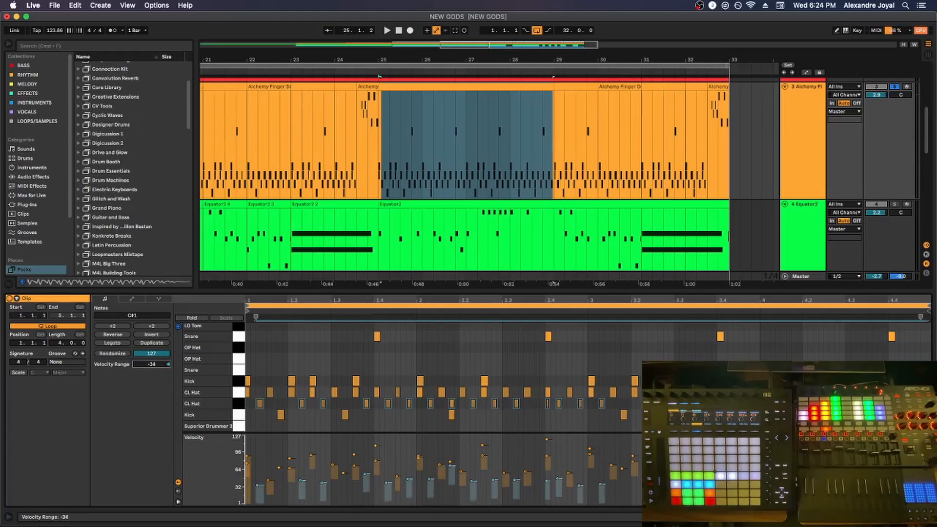
key("space")
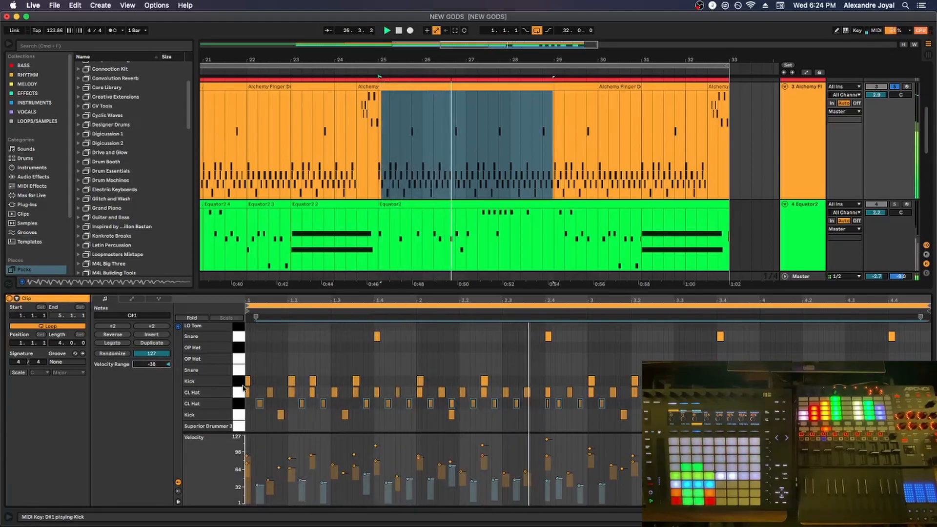
Show the Chance lane for the drum clip and enlarge the area of the note editor holding the lanes
left_click(179, 491)
left_click_drag(233, 467, 233, 445)
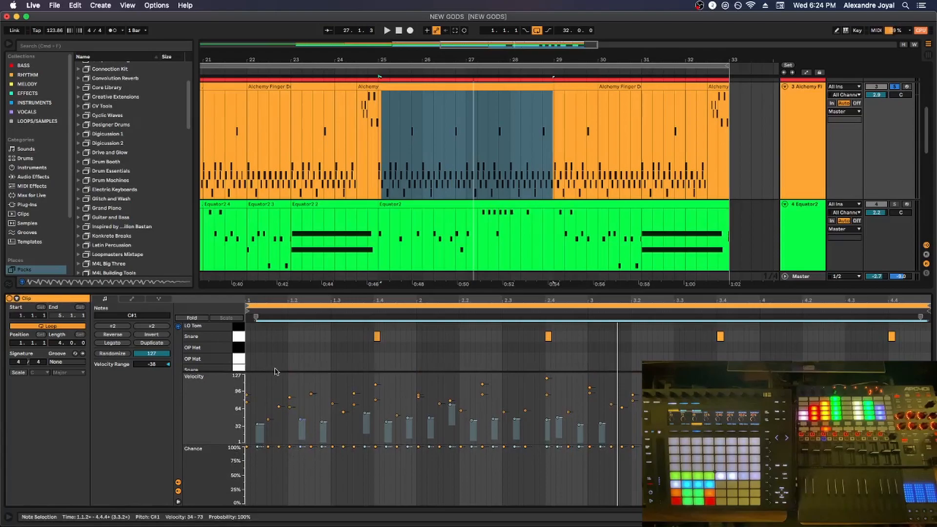
scroll(238, 359, "down", 2)
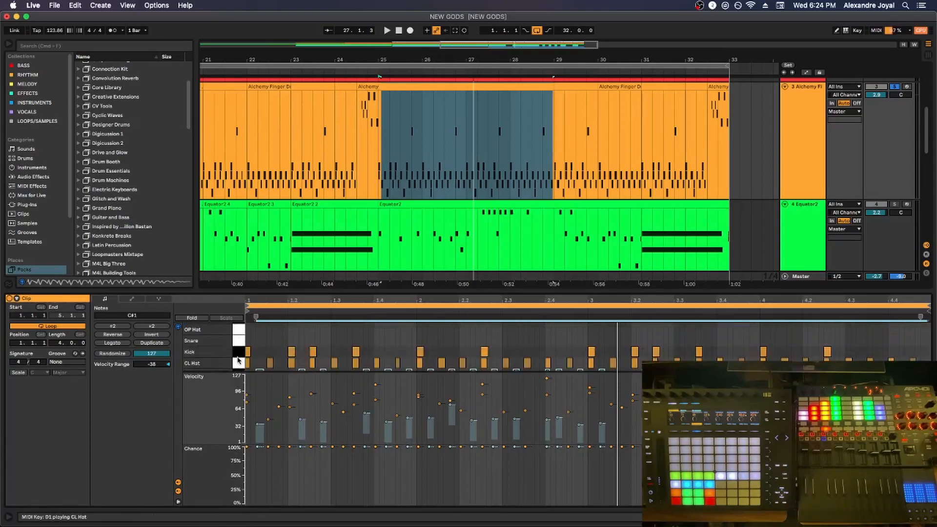
Set the chance of the drum clip's D1 closed-hat notes to 68%, play it, and vary the chance of individual notes
left_click(238, 359)
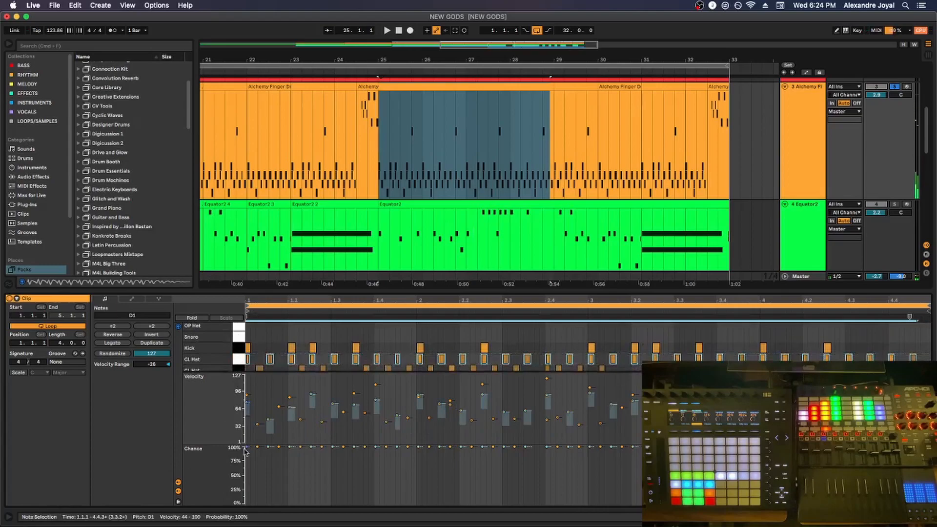
left_click_drag(251, 449, 247, 474)
key("space")
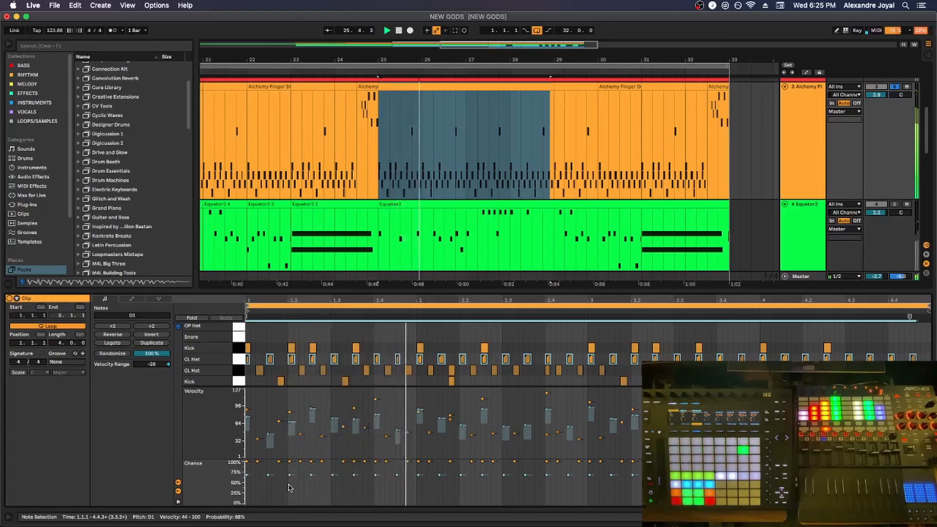
left_click_drag(295, 479, 291, 470)
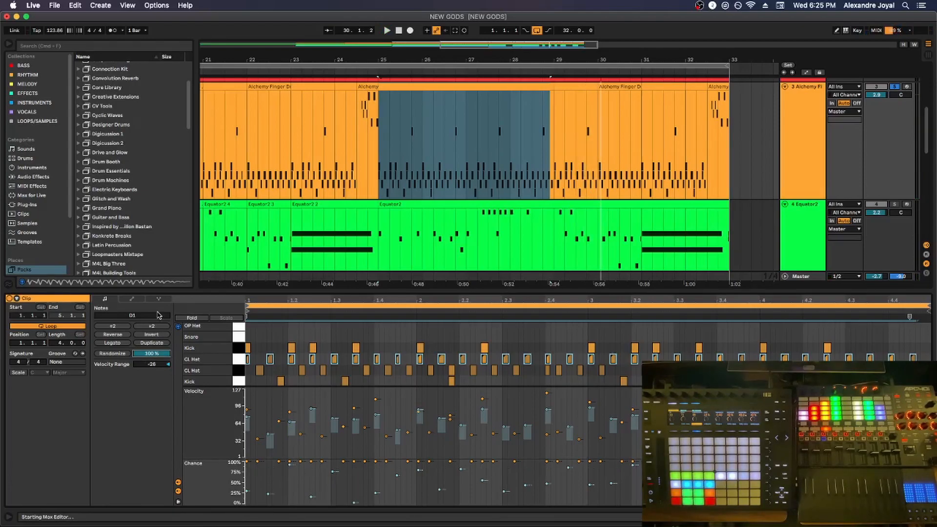
Compare the Notes, Envelopes and Note Expression views of the Equator2 clip, then play it with its track soloed
left_click(395, 204)
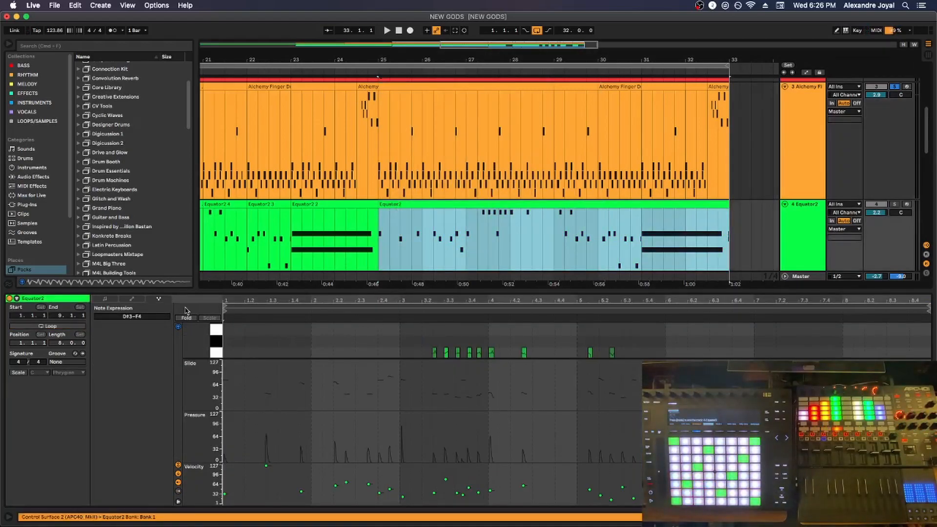
key("super+1")
key("super+2")
key("alt+1")
key("alt+2")
key("alt+3")
key("alt+2")
key("alt+1")
key("alt+2")
key("alt+3")
key("alt+2")
key("alt+1")
key("alt+2")
key("alt+3")
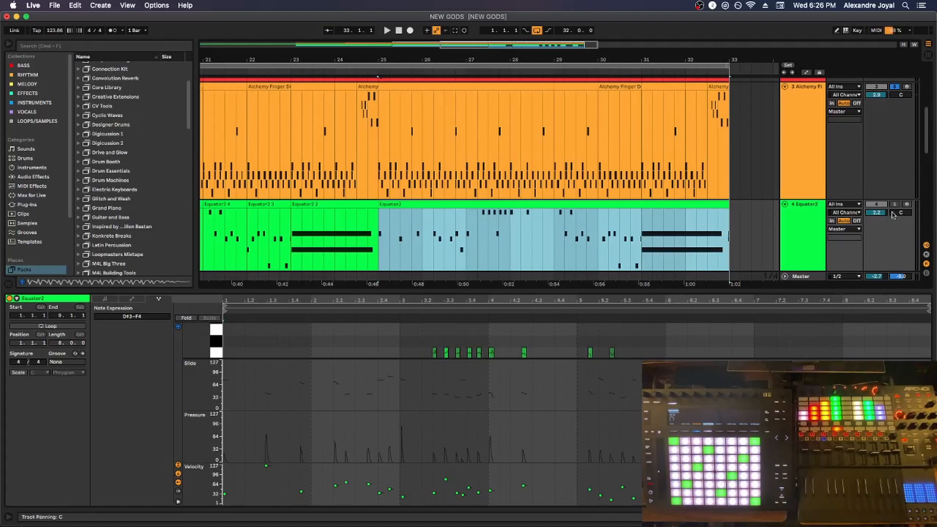
left_click(610, 353)
key("space")
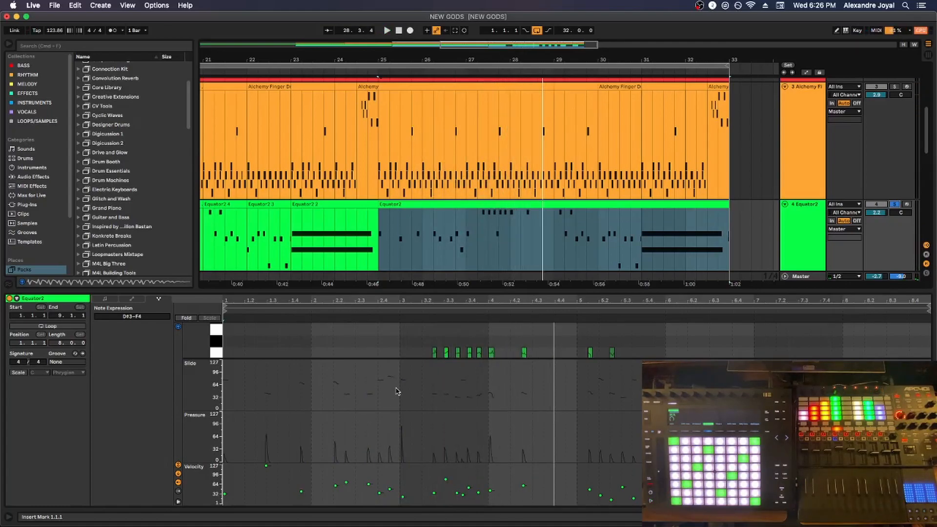
Enlarge the Equator2 clip's note editor and raise the pressure curve of the C#4 note near the end of bar 1
left_click(266, 434)
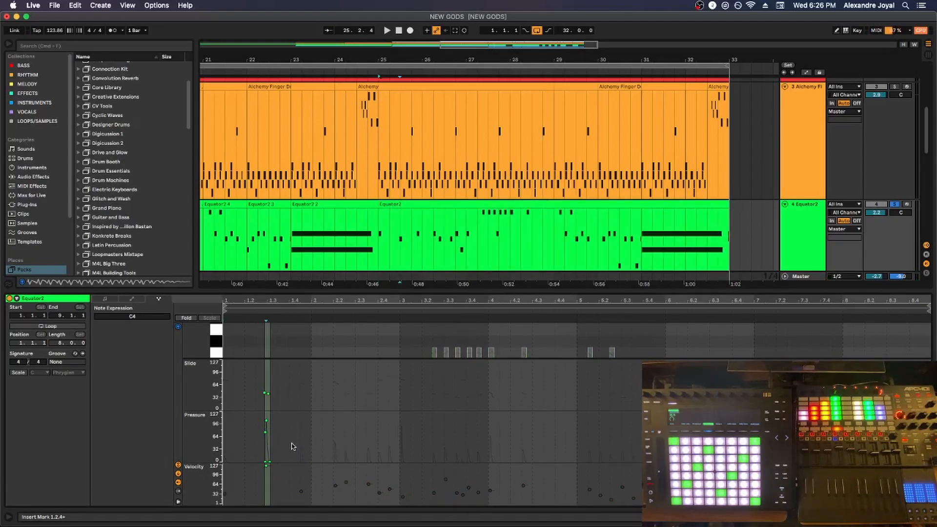
left_click_drag(330, 360, 329, 389)
left_click_drag(338, 297, 336, 150)
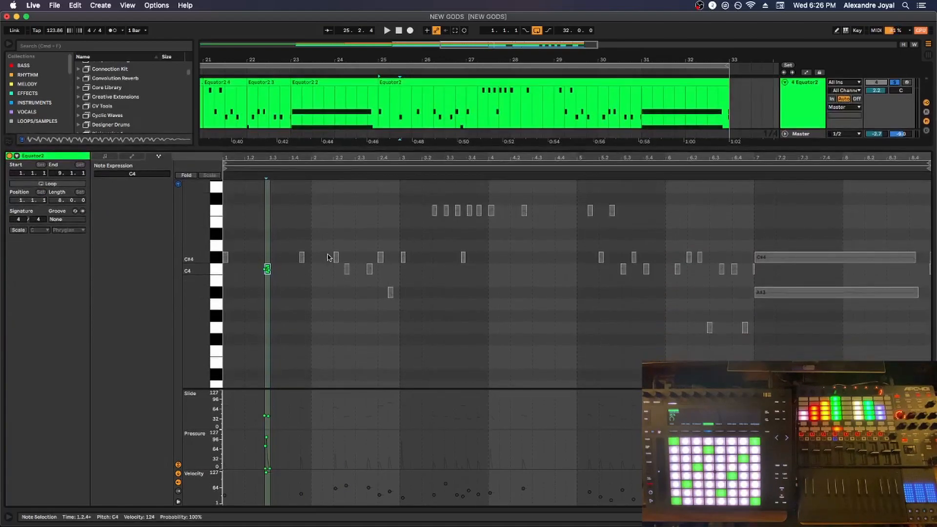
left_click(302, 257)
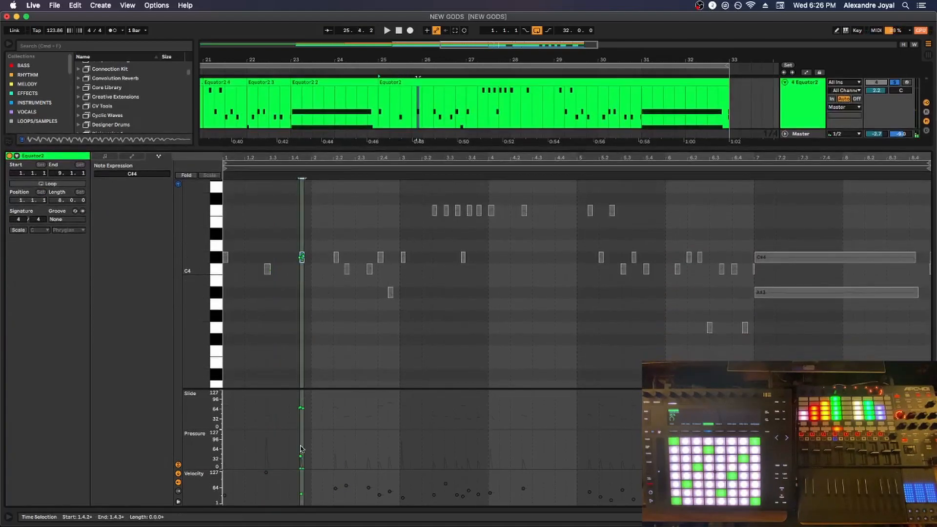
left_click_drag(301, 457, 300, 444)
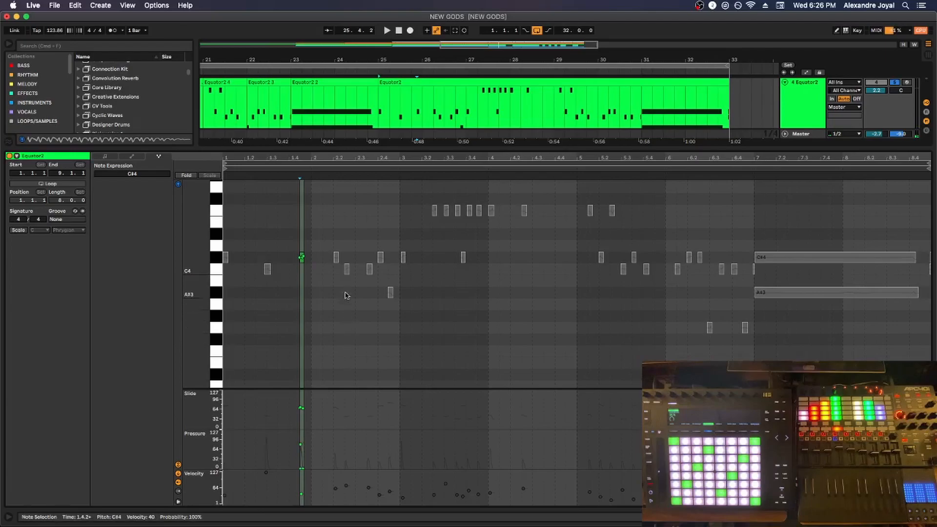
Reshape the slide curve of the C4 note at 2.2.3 into a ramp, trying its end point at 102 and lower, and play the clip
left_click(346, 272)
mouse_move(346, 415)
mouse_move(347, 415)
left_mouse_down()
mouse_move(347, 406)
mouse_move(344, 420)
left_mouse_up()
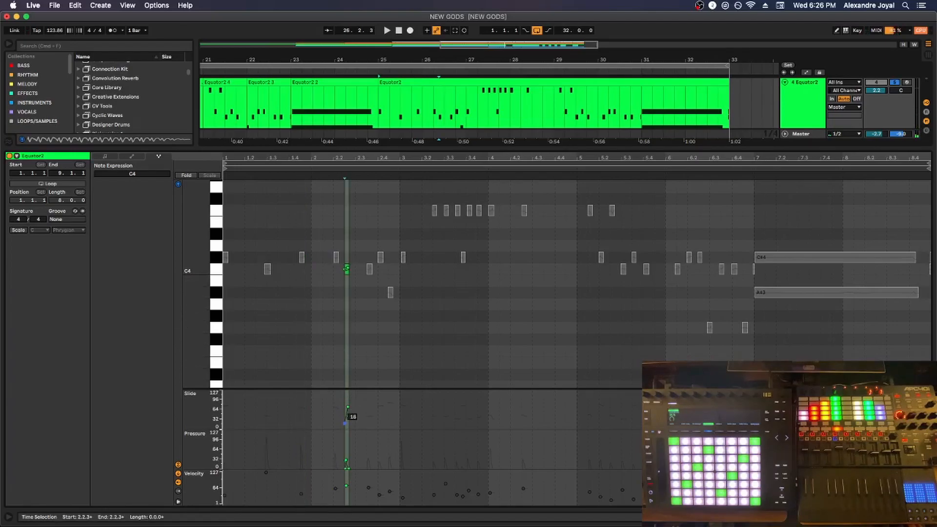
scroll(347, 422, "up", 5)
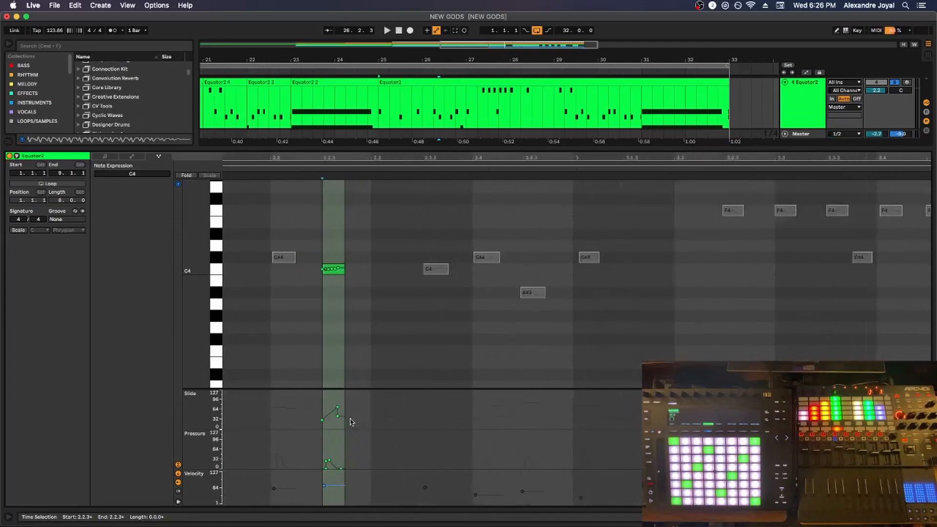
mouse_move(334, 411)
left_click_drag(333, 412, 341, 394)
left_click(340, 417)
key("space")
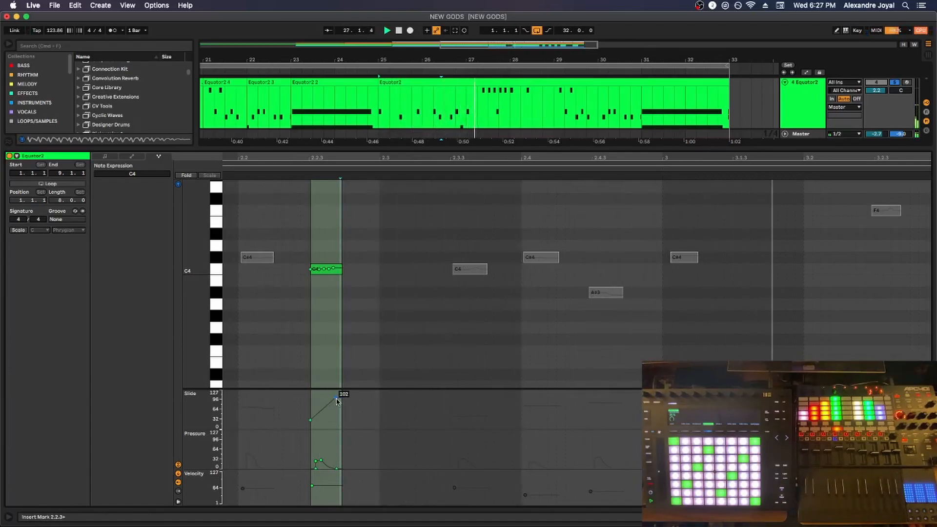
left_click_drag(336, 397, 337, 414)
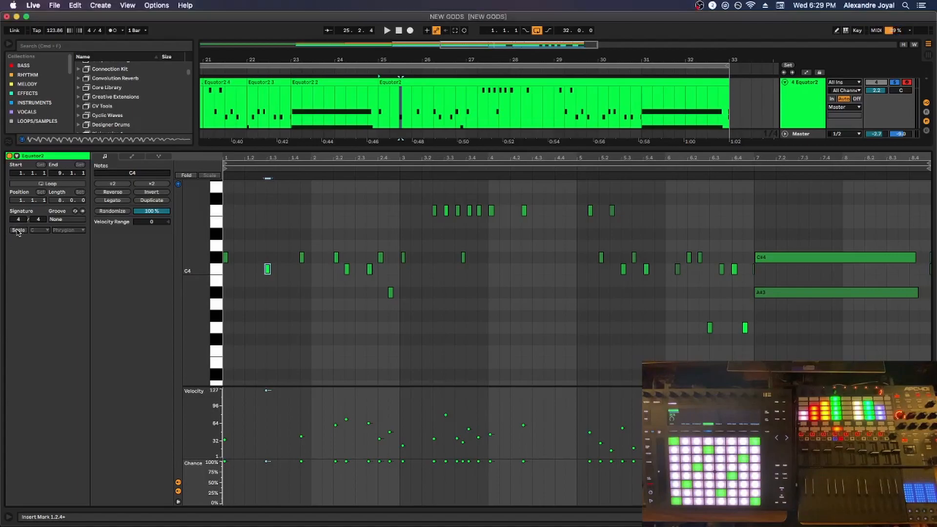
Turn on scale highlighting for the Equator2 clip and review the root note and scale choices, keeping C Phrygian
left_click(17, 231)
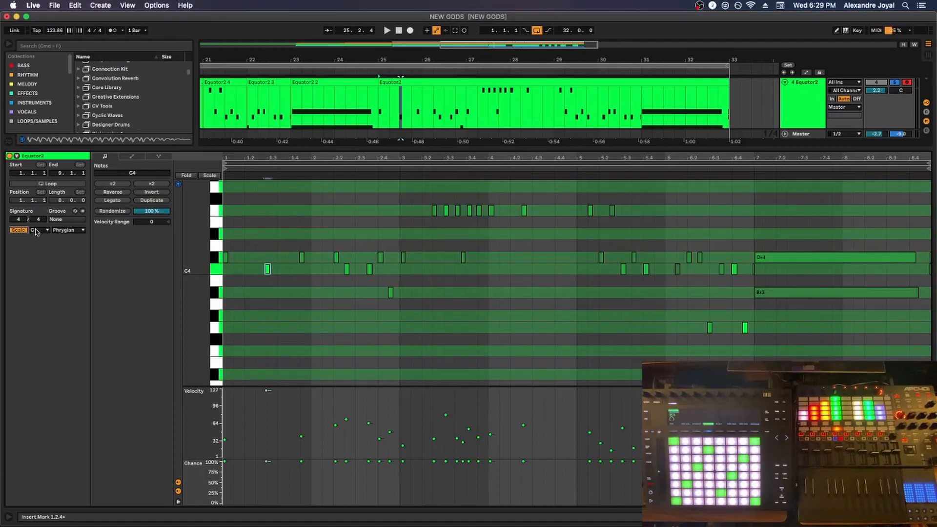
left_click(35, 230)
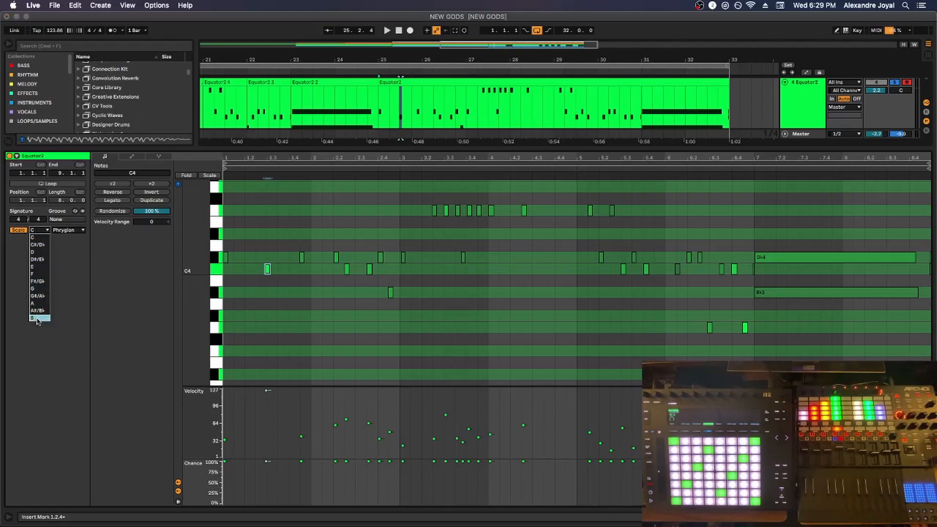
left_click(73, 263)
left_click(68, 230)
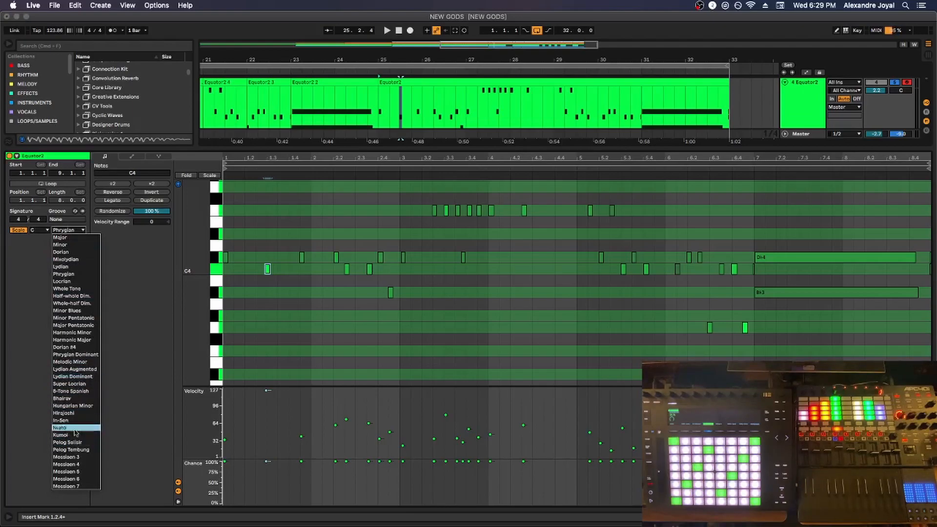
left_click(112, 258)
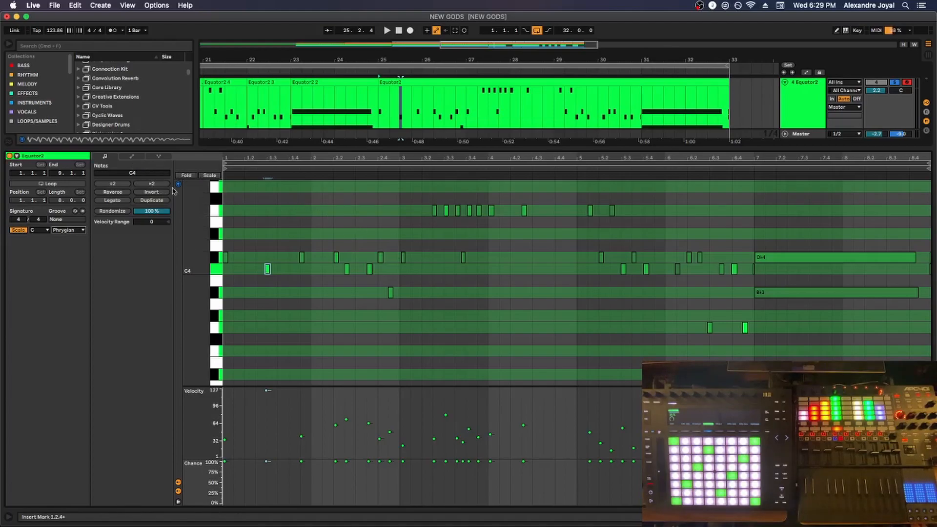
Add an Eb4 note early in bar 2 and a G3 note early in bar 3, and limit the editor to scale keys
double_click(326, 234)
left_click(418, 327)
double_click(419, 327)
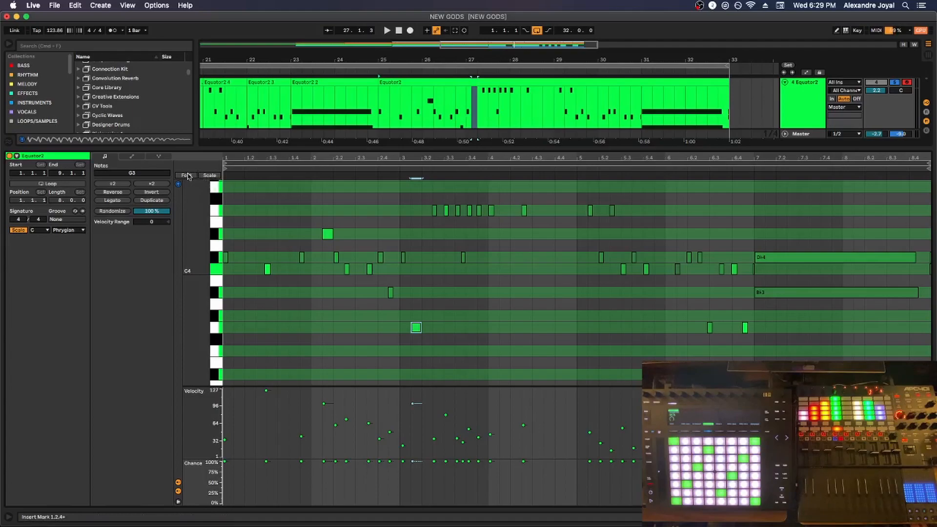
left_click(209, 176)
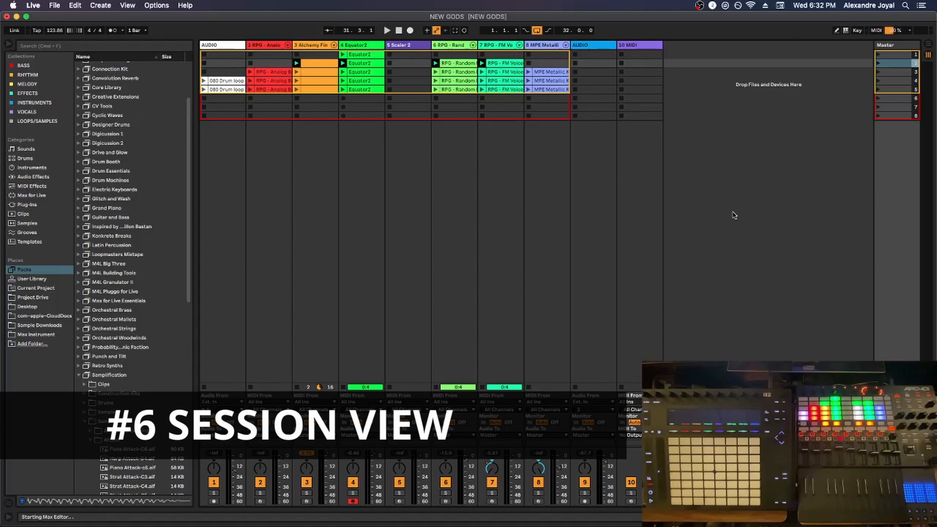
In Arrangement View, hide the clip details and return all tracks to arrangement playback, then go back to Session View
key("Tab")
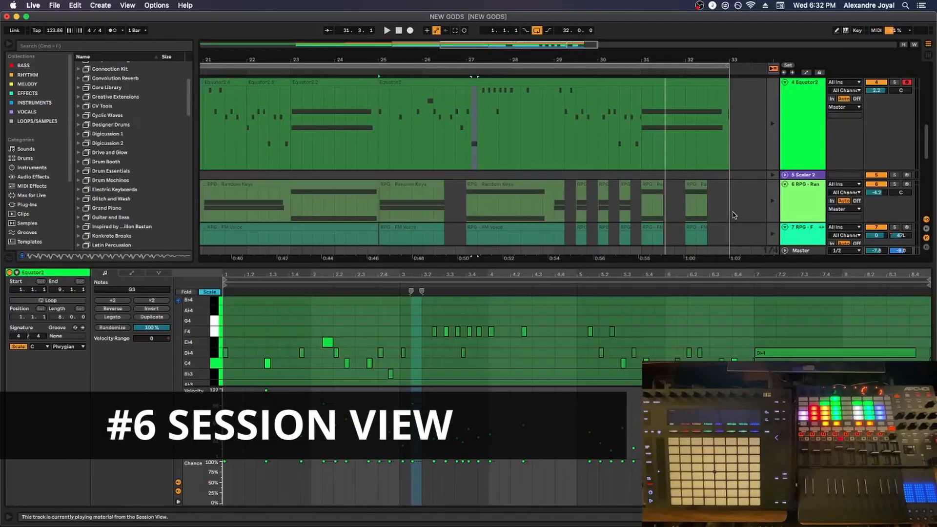
left_click(928, 517)
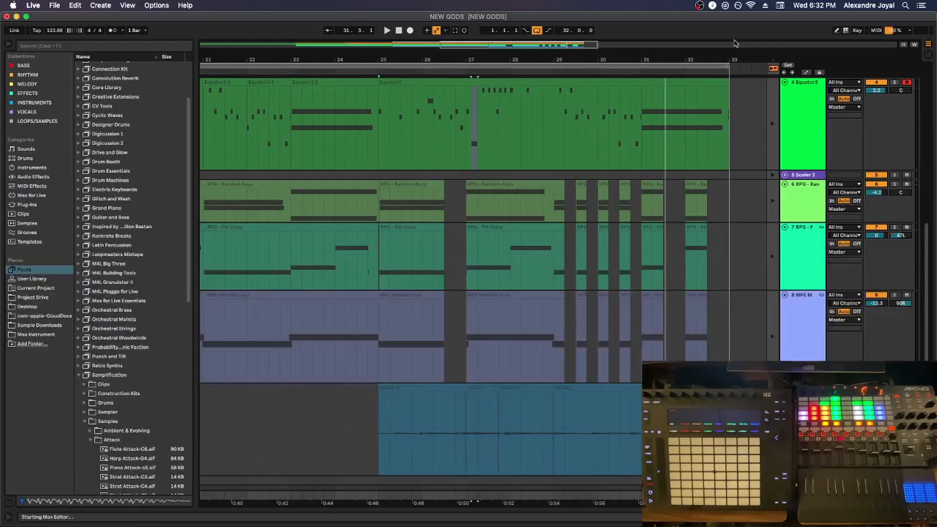
left_click(773, 69)
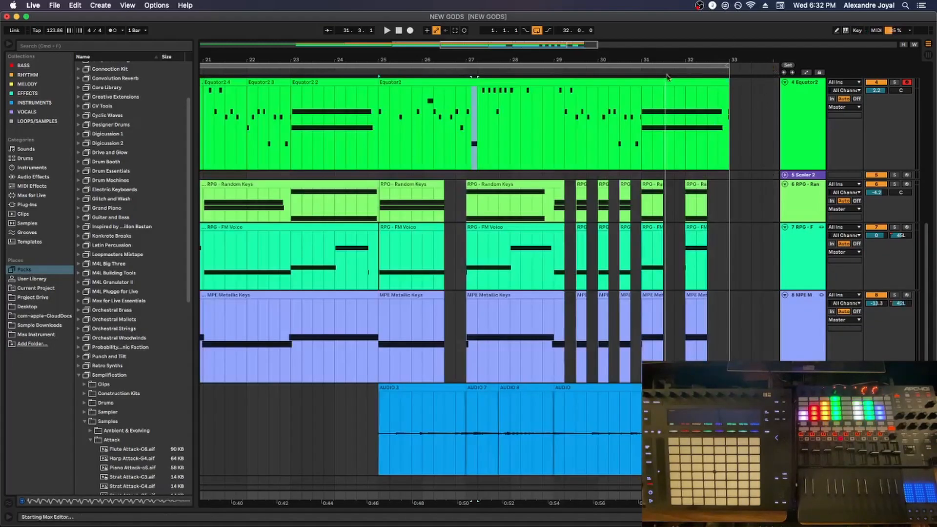
key("Tab")
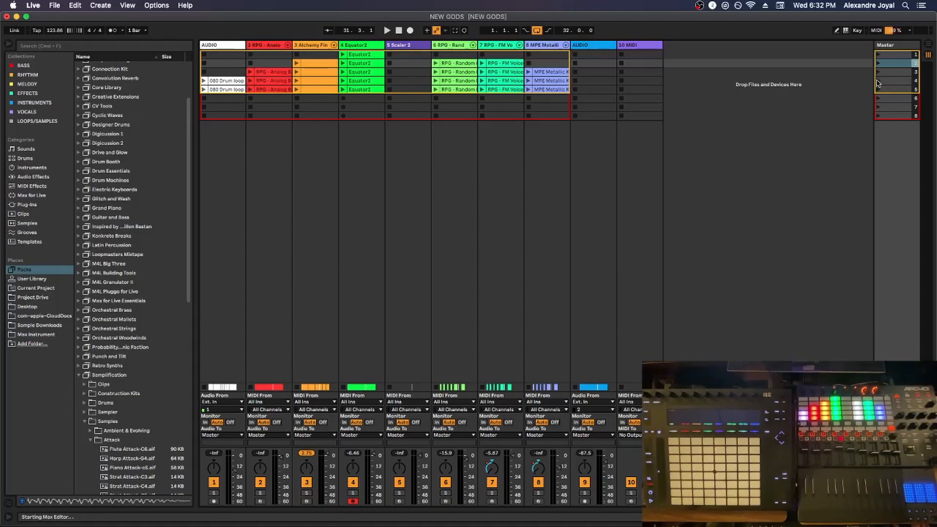
Open the properties of scene 2 and launch scenes 2 and 4 in turn
double_click(892, 63)
left_click(877, 64)
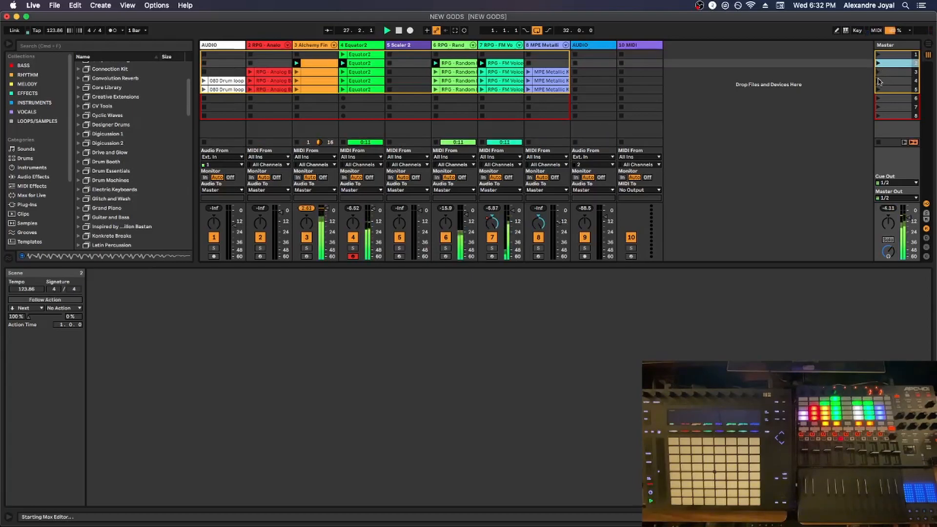
left_click(880, 81)
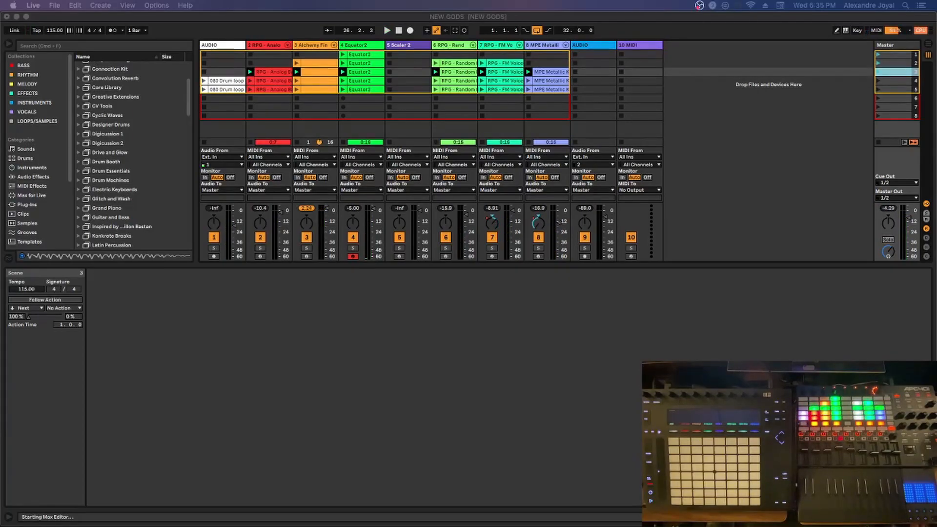
left_click(717, 353)
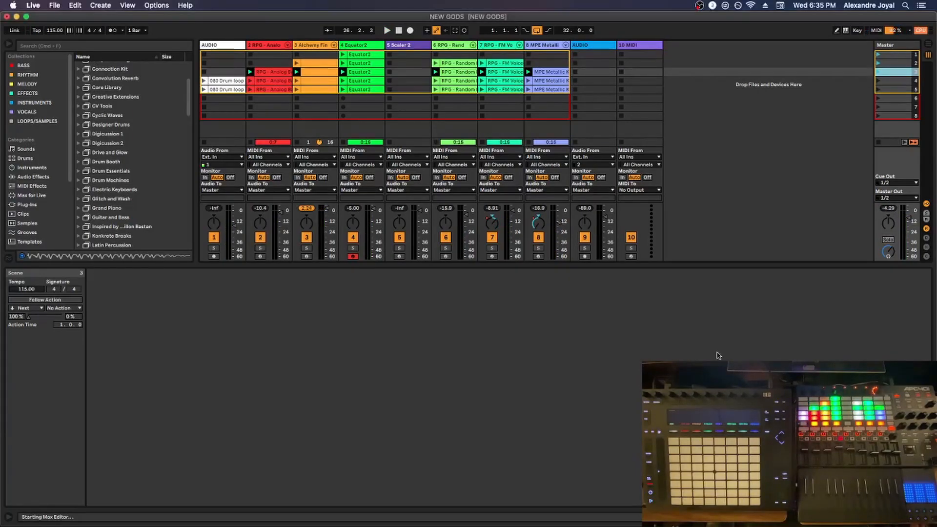
Select scenes 1, 2 and 3 in turn to examine their individual tempo settings
left_click(893, 55)
left_click(893, 63)
left_click(891, 74)
left_click(893, 63)
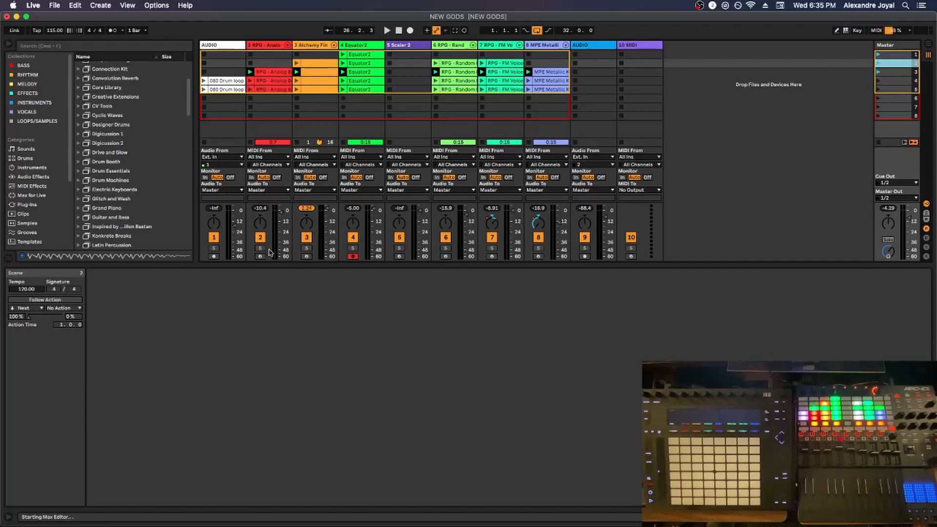
left_click(894, 73)
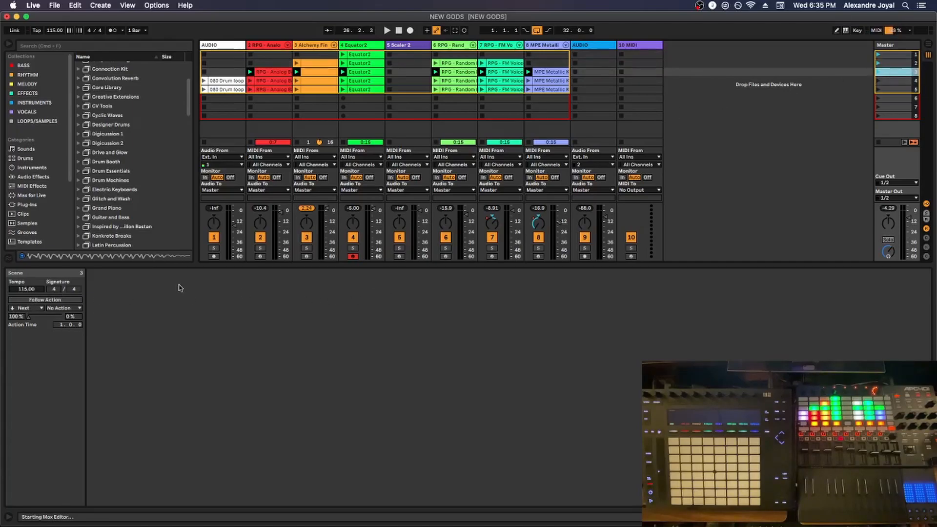
Launch scenes 2 and 3 alternately to hear the switch between their 120 and 115 BPM tempos
left_click(878, 63)
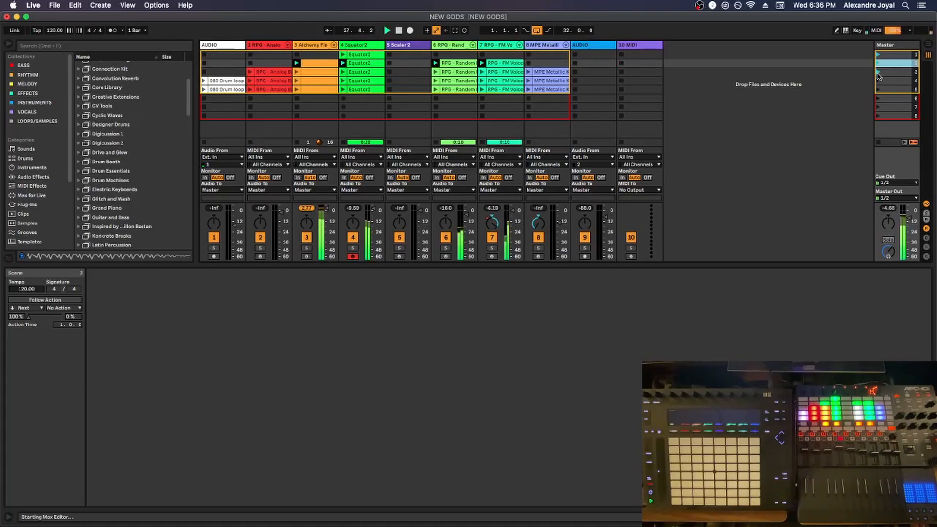
left_click(878, 73)
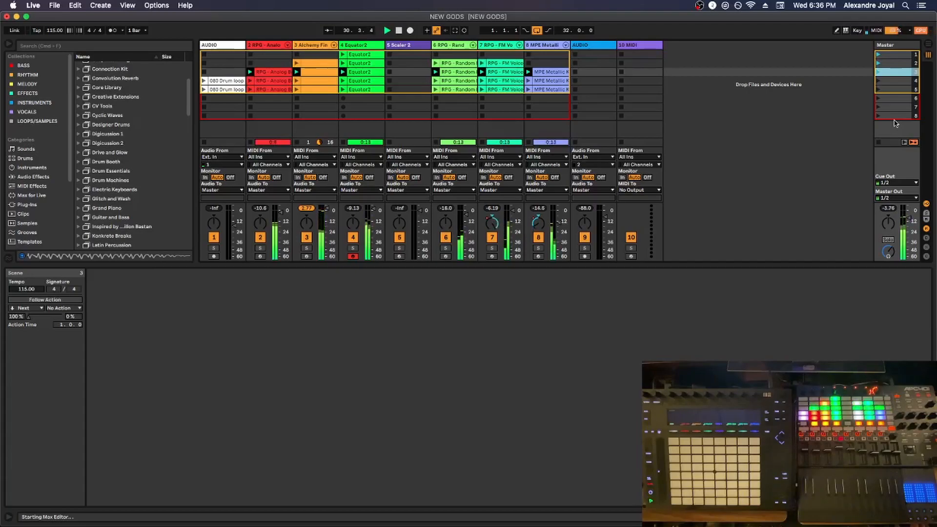
left_click(878, 64)
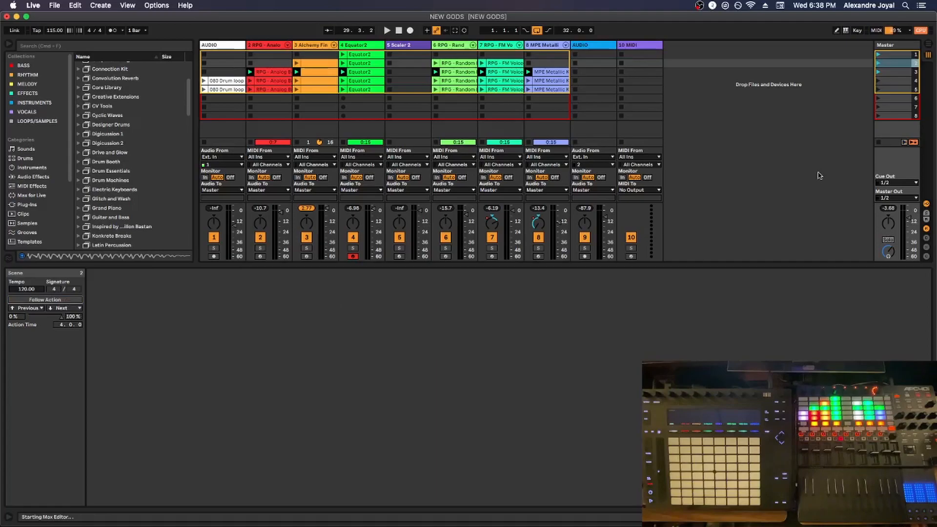
Enable the follow action of scene 2, with Next as its second action
left_click(889, 64)
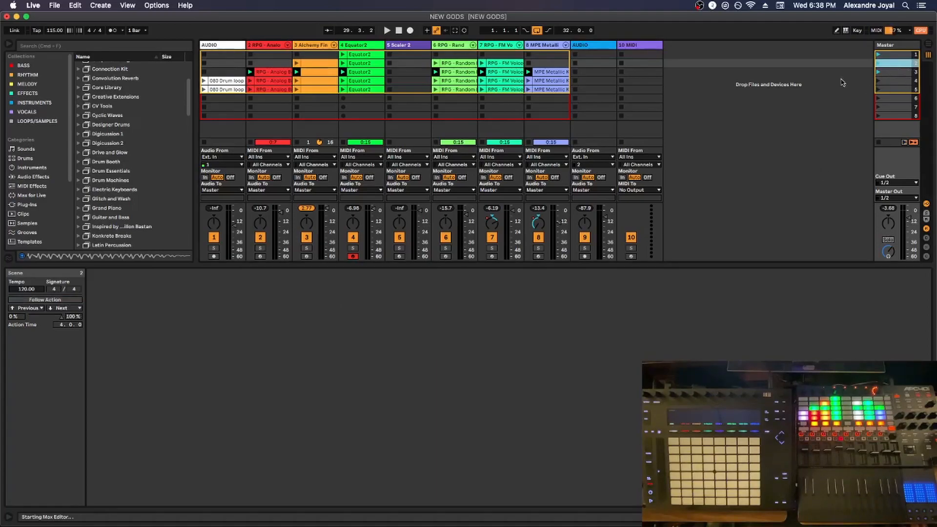
left_click(45, 300)
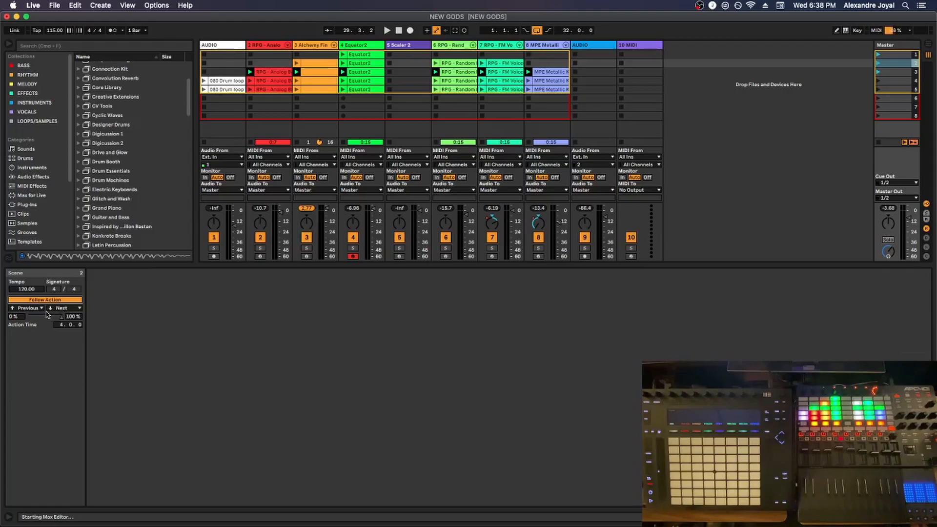
left_click(74, 309)
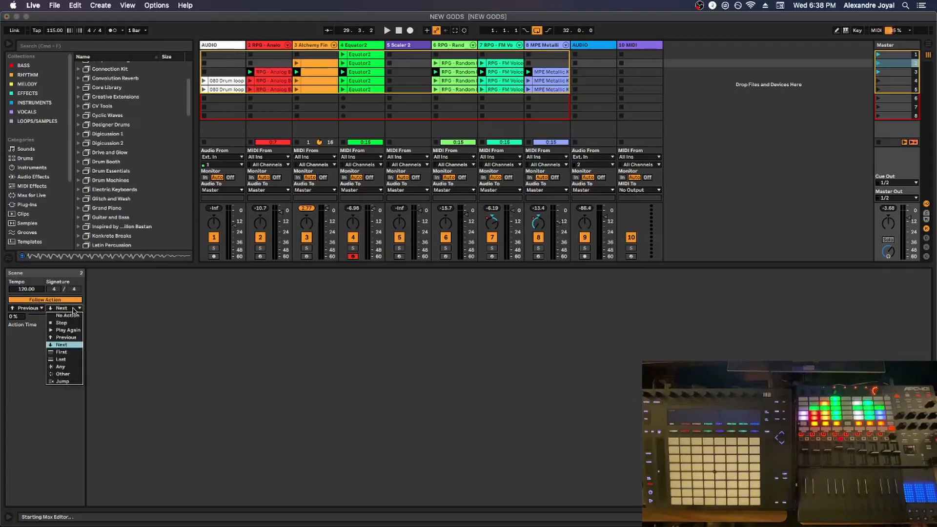
left_click(62, 344)
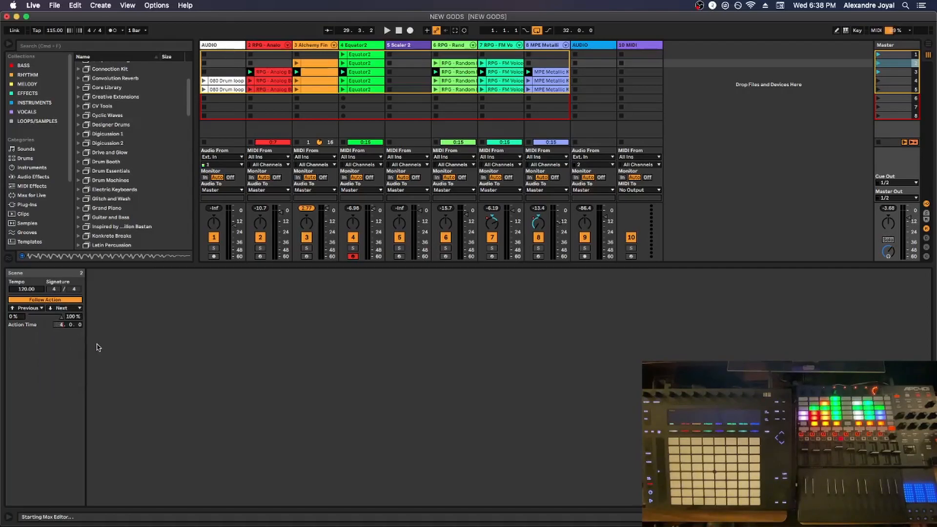
Enable scene 3's follow action with Previous as its first action and an action time of 4.0.0, and launch scene 2
left_click(889, 73)
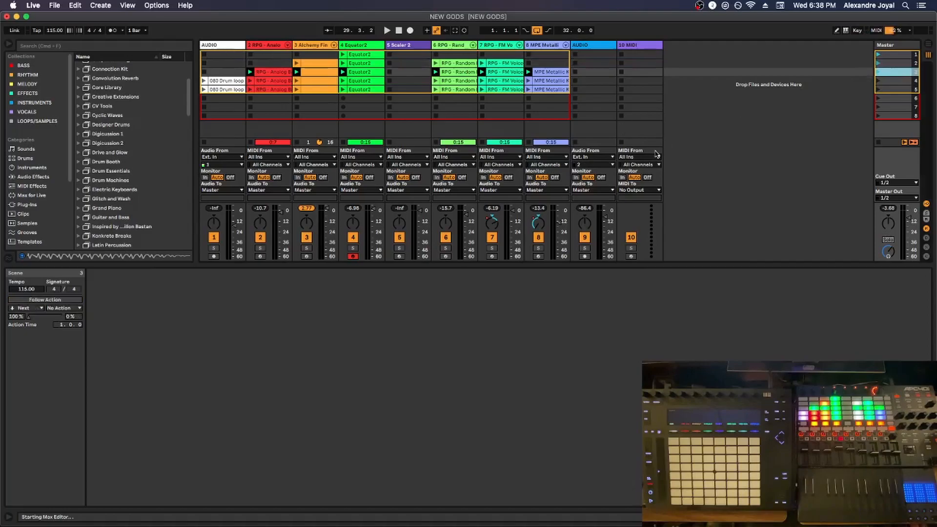
left_click(59, 299)
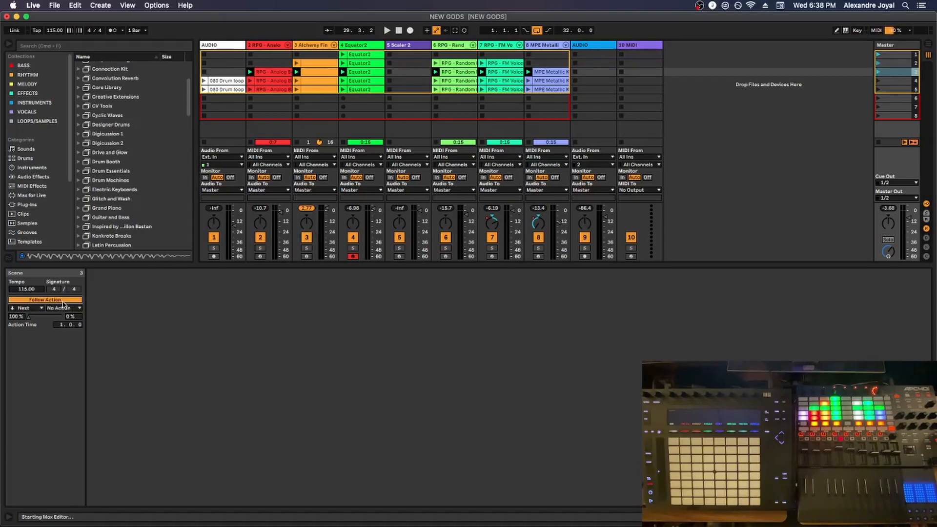
left_click(35, 308)
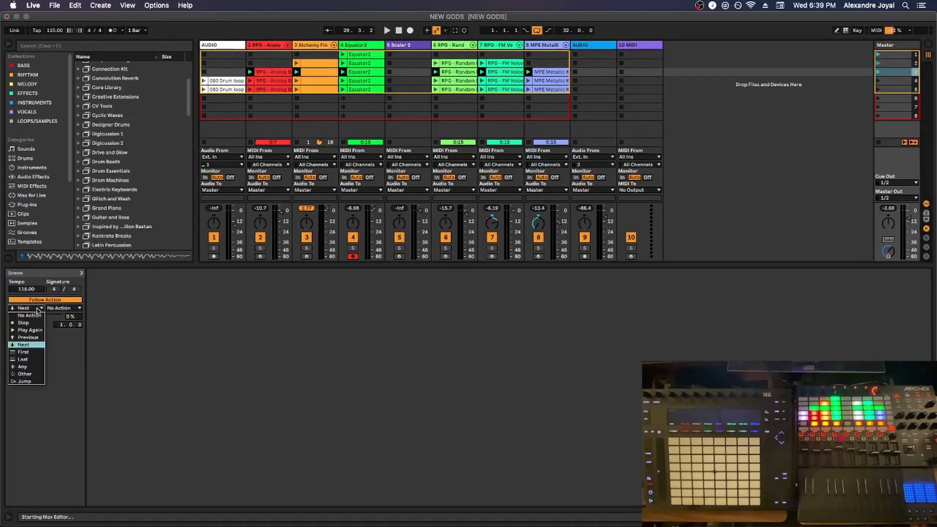
left_click(36, 338)
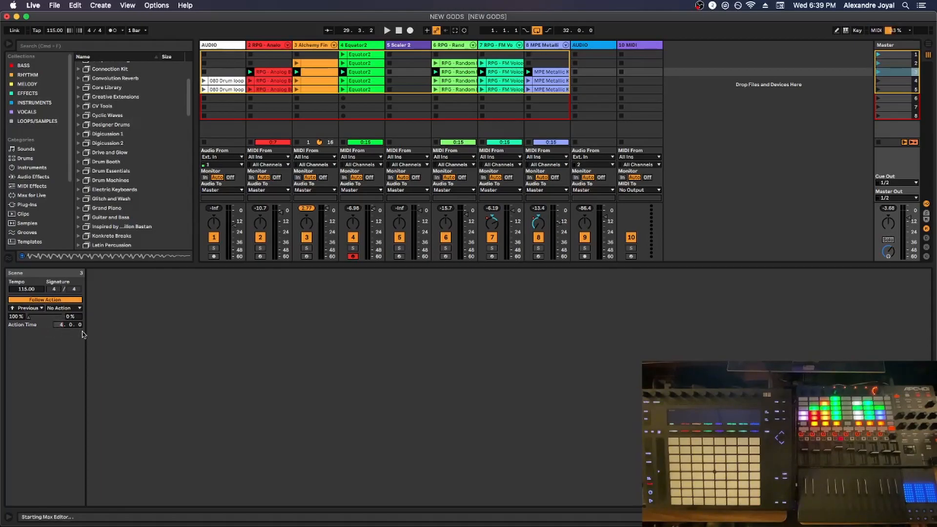
left_click(879, 64)
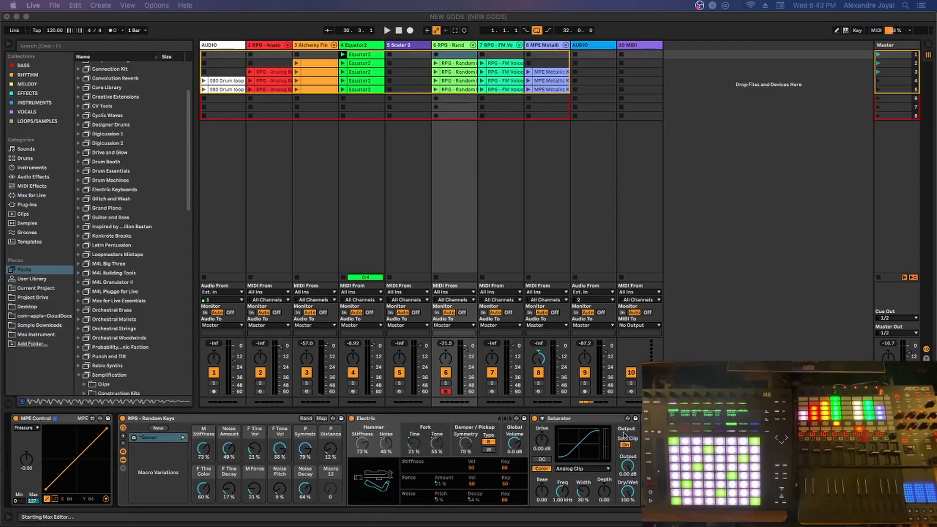
Try out more and fewer macro knobs on the RPG - Random Keys rack, expanding to 16, reducing to 10 and returning to 12
left_click(269, 419)
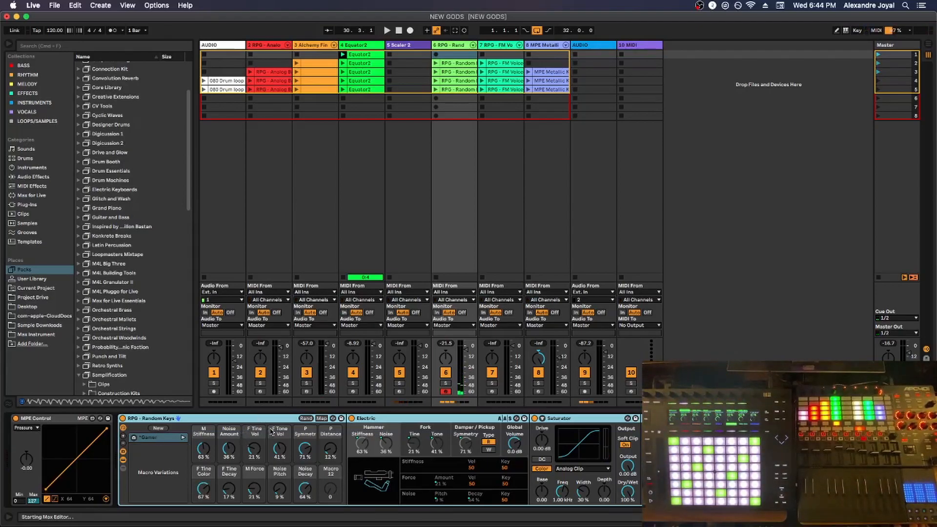
left_click(124, 439)
left_click(123, 439)
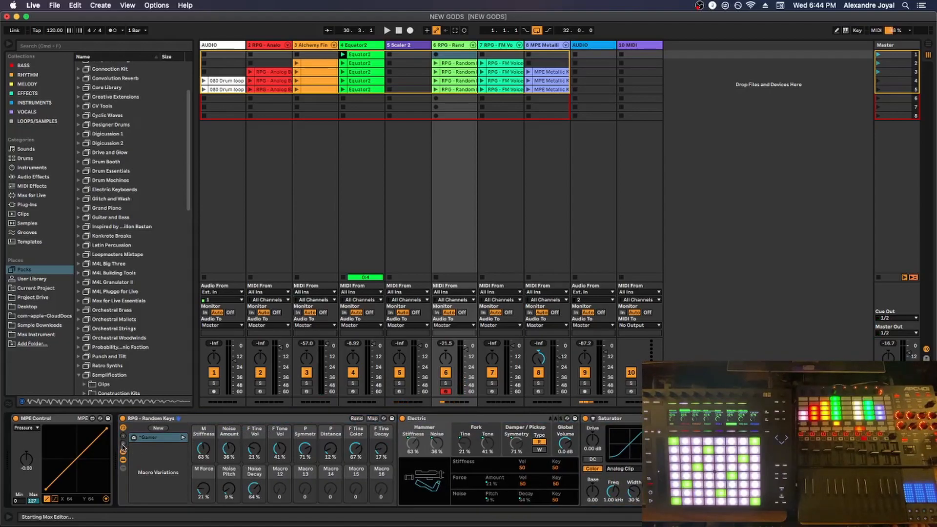
left_click(123, 445)
left_click(123, 446)
left_click(123, 445)
left_click(123, 445)
left_click(123, 439)
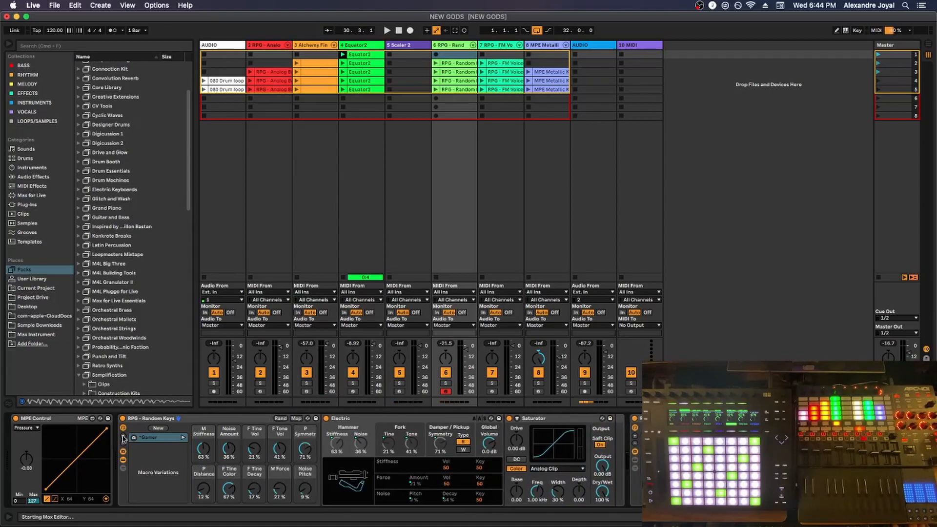
left_click(124, 439)
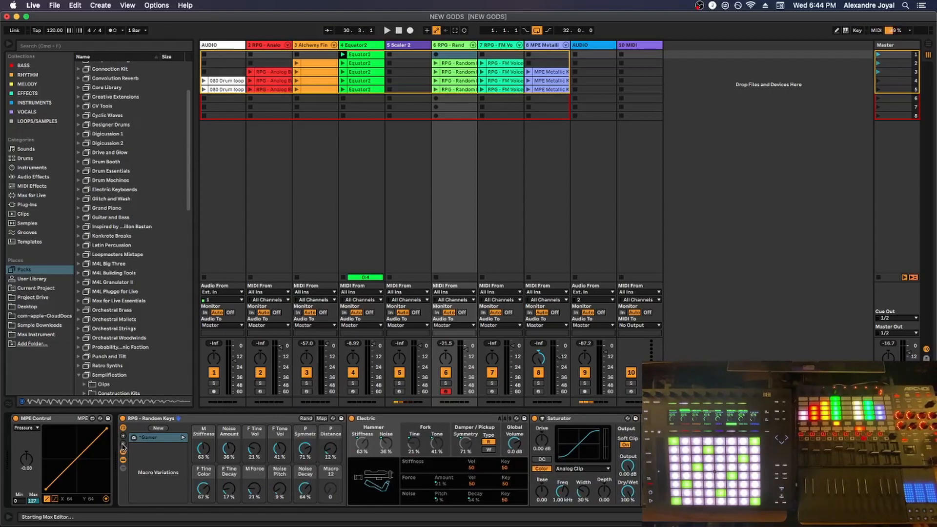
Hide the Random Keys rack's macro variations list and show it again
left_click(124, 445)
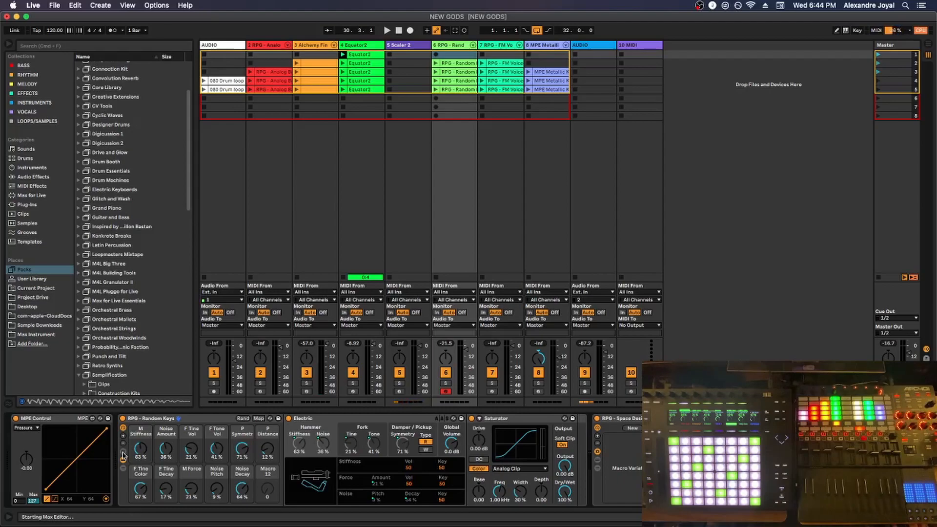
left_click(123, 453)
left_click(123, 456)
left_click(123, 456)
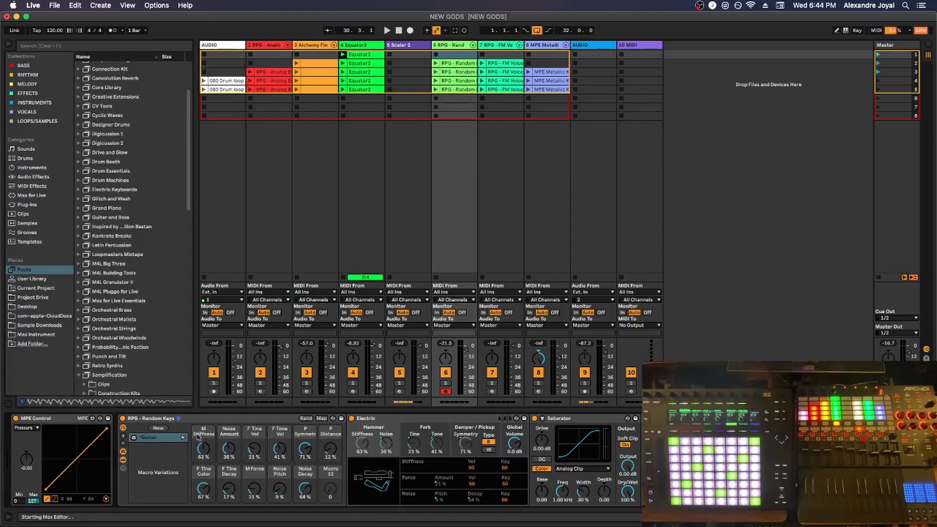
Randomize the Random Keys rack's macros, store the values as a new macro variation and rename it Bright
left_click(306, 420)
left_click(159, 428)
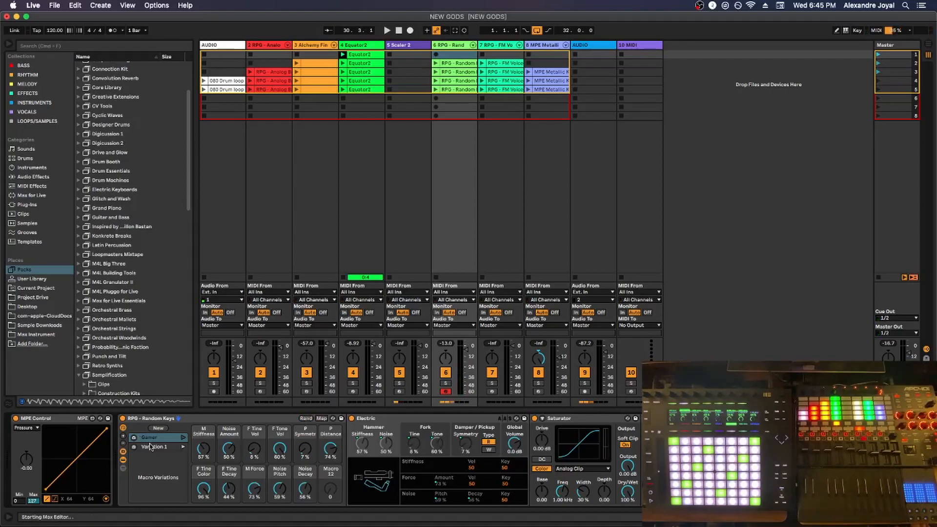
right_click(150, 447)
left_click(159, 469)
type("Bright")
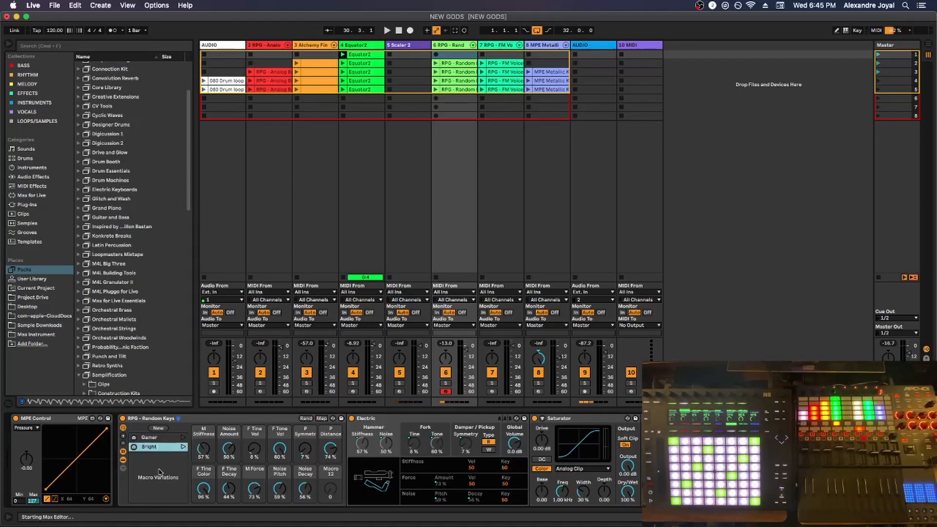
key("Return")
Recall the Gamer and Bright macro variations alternately to compare their sounds
left_click(184, 438)
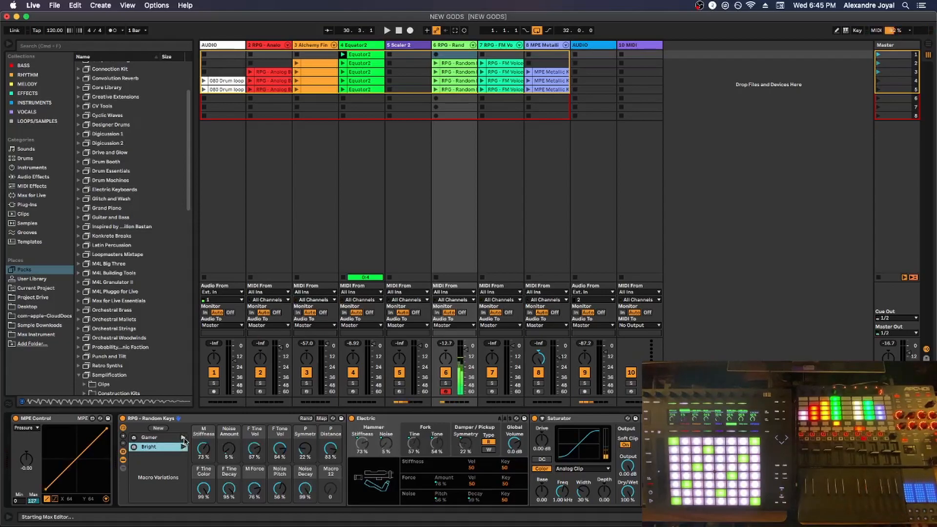
left_click(182, 447)
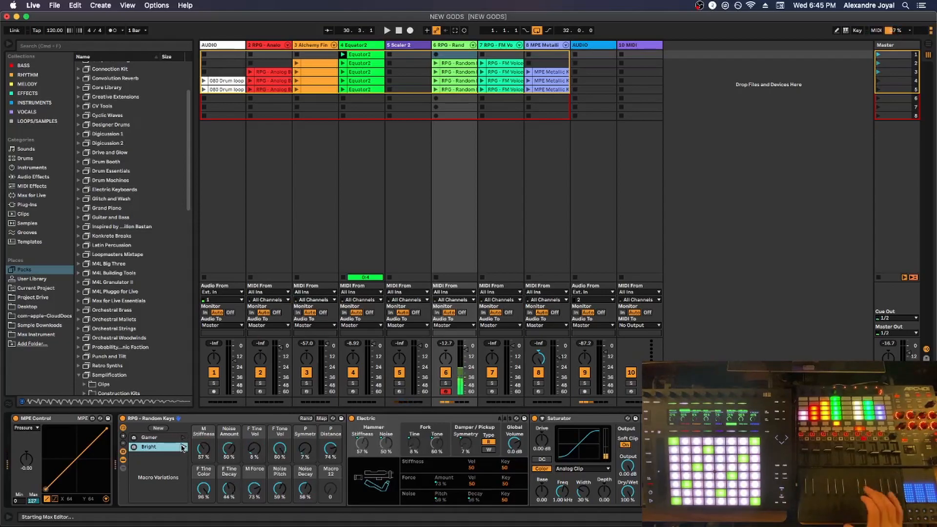
left_click(183, 438)
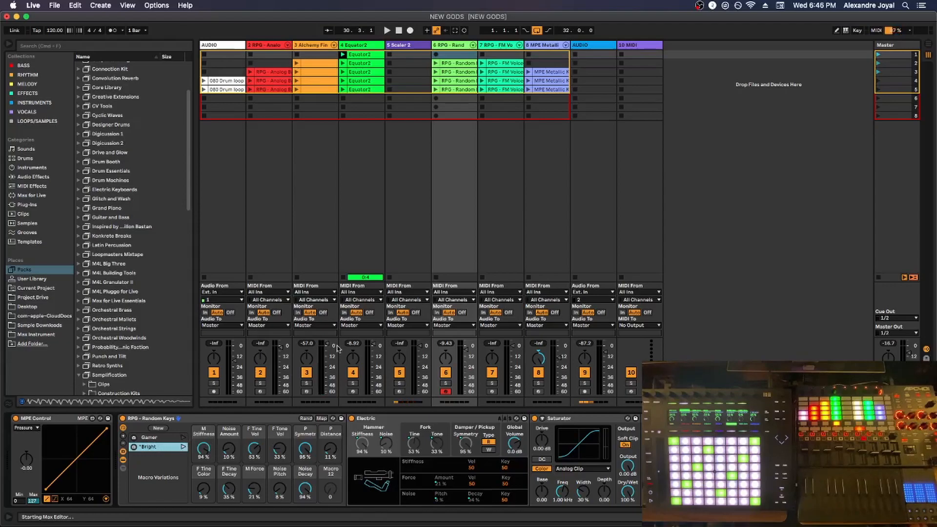
Examine the Random Keys rack's MIDI-mappable variation controls in MIDI mapping mode, leave the mode, and view the first macro knob's options
left_click(885, 30)
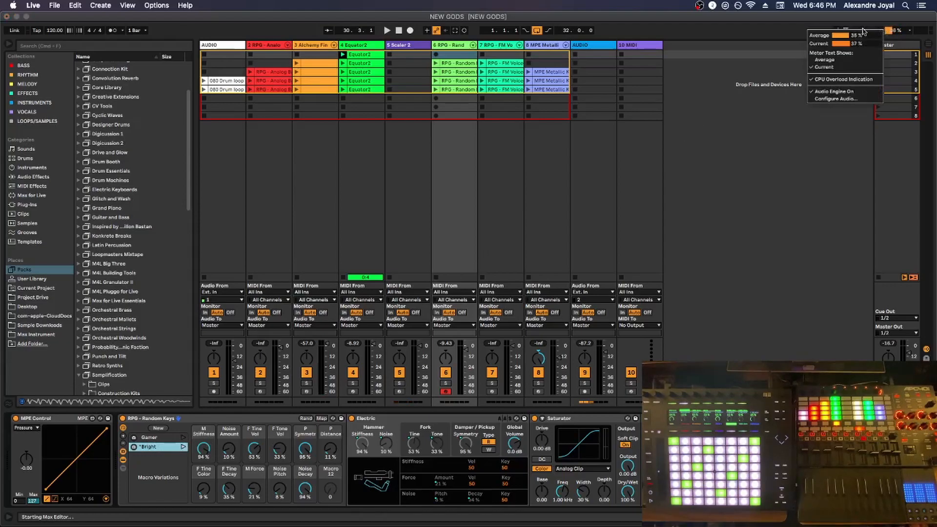
left_click(867, 22)
left_click(876, 31)
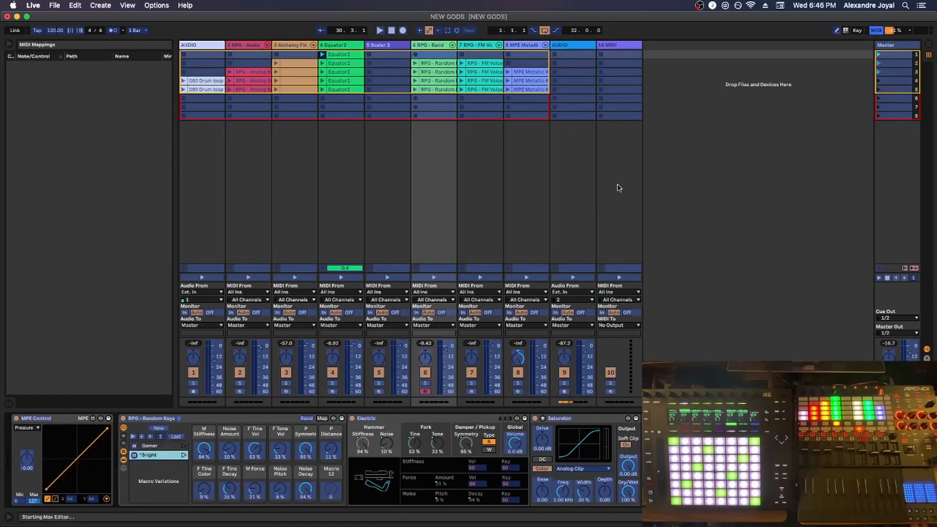
left_click(876, 30)
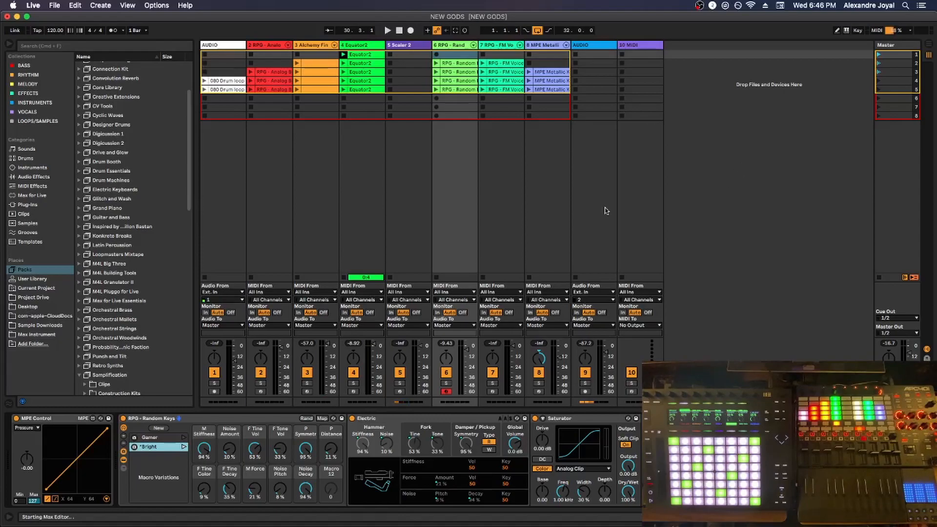
right_click(205, 447)
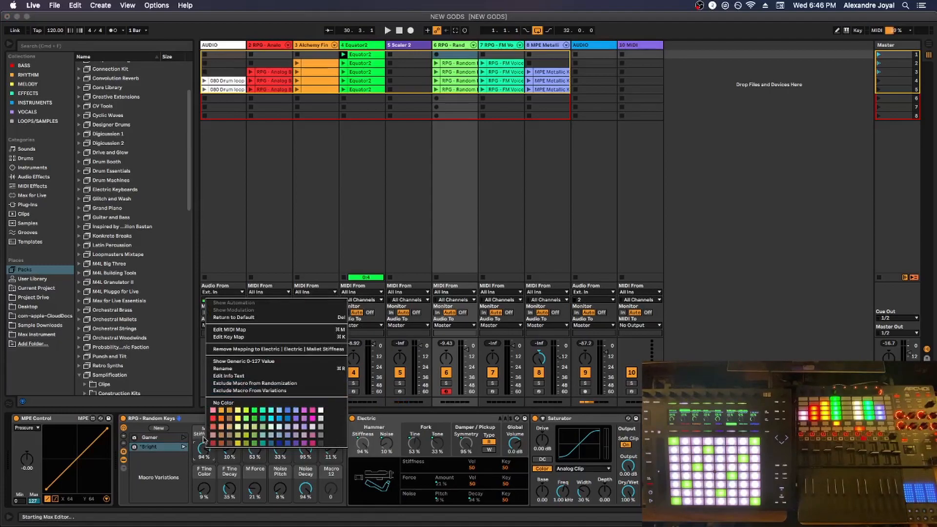
left_click(186, 457)
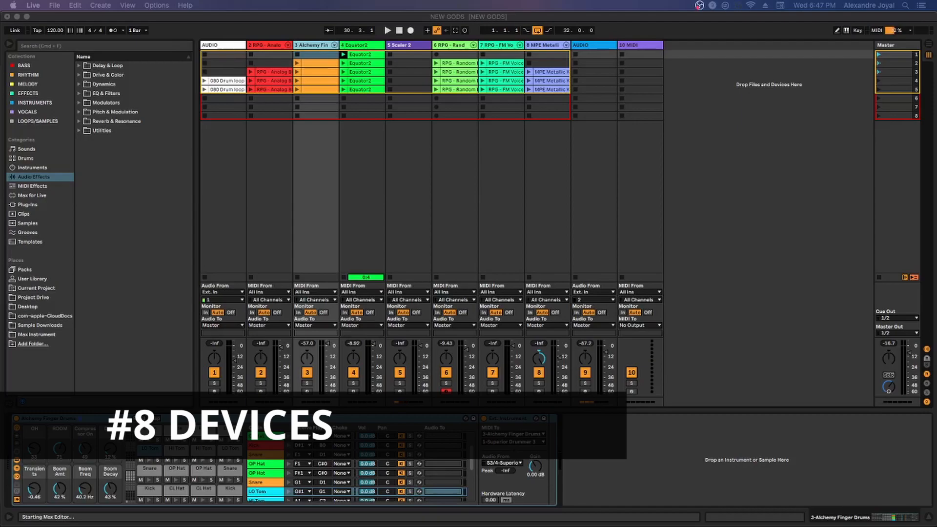
Browse the Audio Effects category, looking inside its Drive & Color and Dynamics folders
left_click(26, 166)
left_click(28, 176)
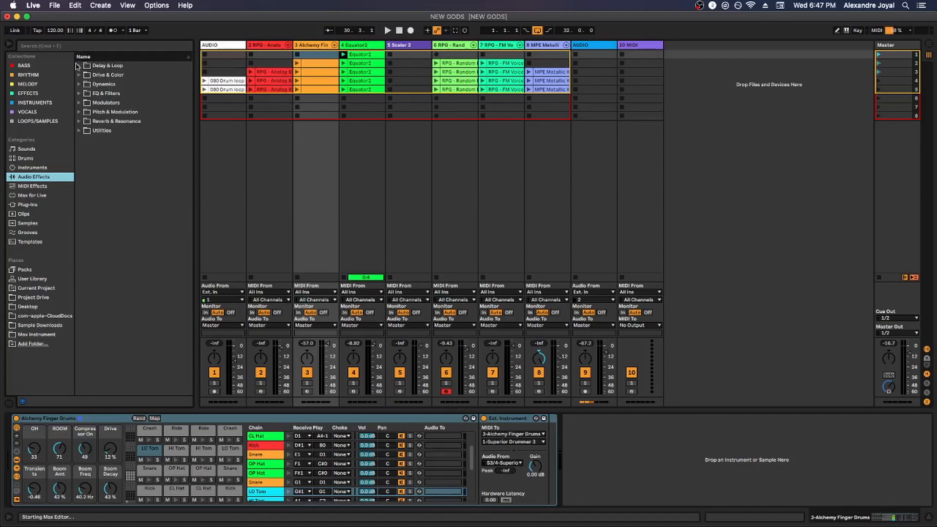
left_click(79, 75)
left_click(78, 75)
left_click(78, 75)
left_click(79, 85)
left_click(79, 85)
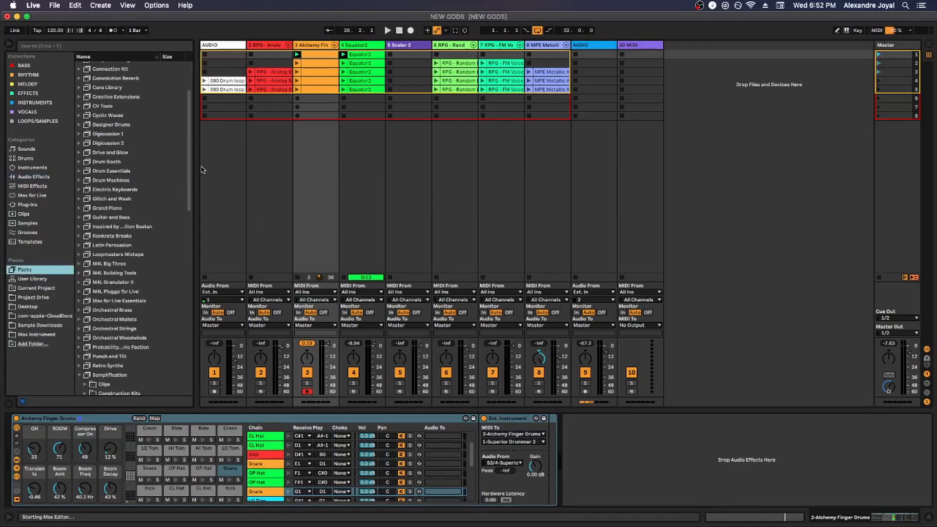
Widen the browser and look through the packs by Spitfire Audio, including Brass Quartet, Upright Piano and, under the available packs, String Quartet
left_click_drag(197, 168, 255, 168)
scroll(193, 233, "up", 4)
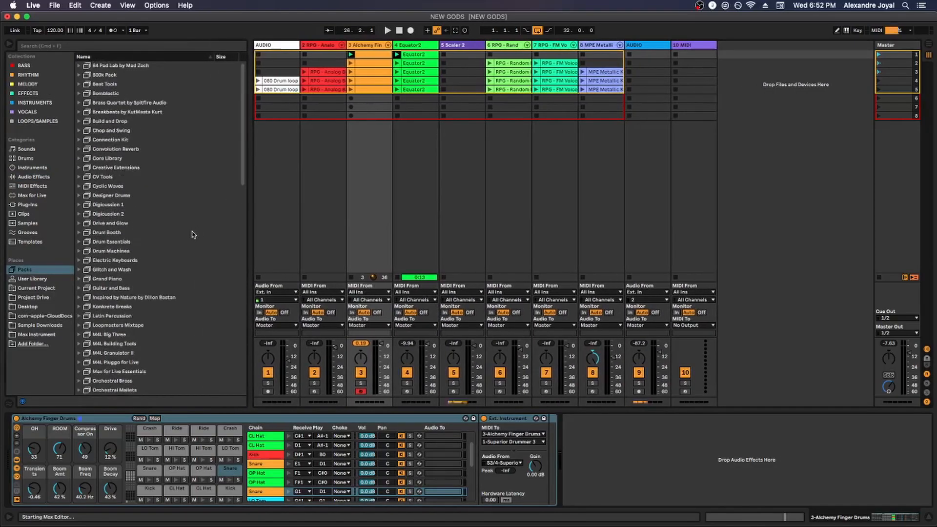
left_click(159, 103)
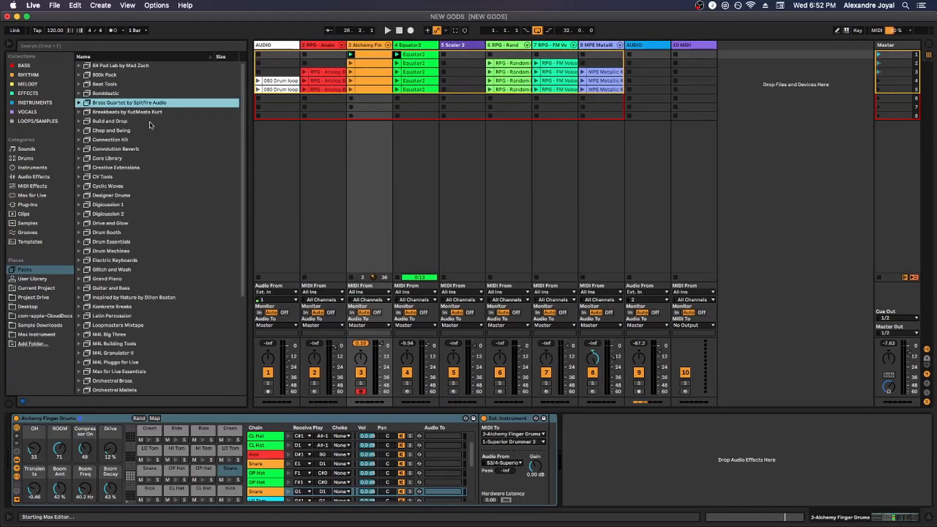
scroll(150, 125, "down", 5)
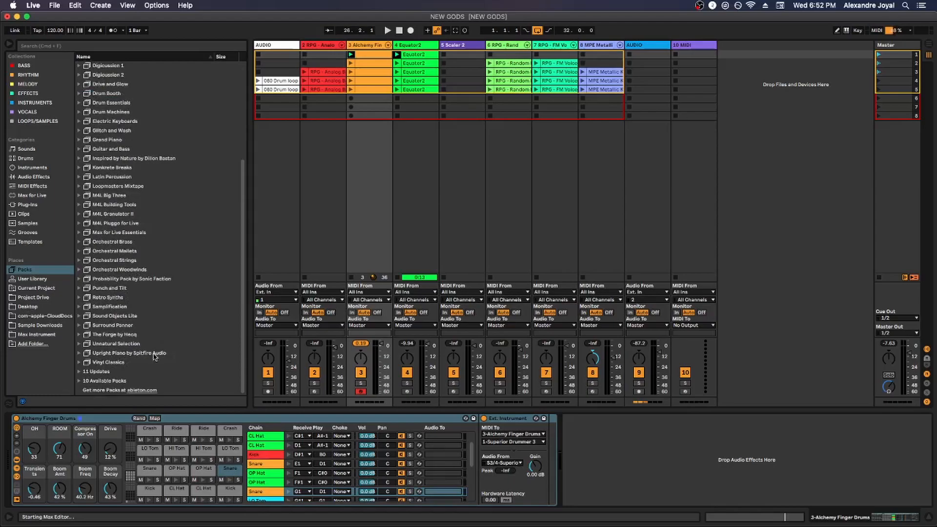
left_click(153, 354)
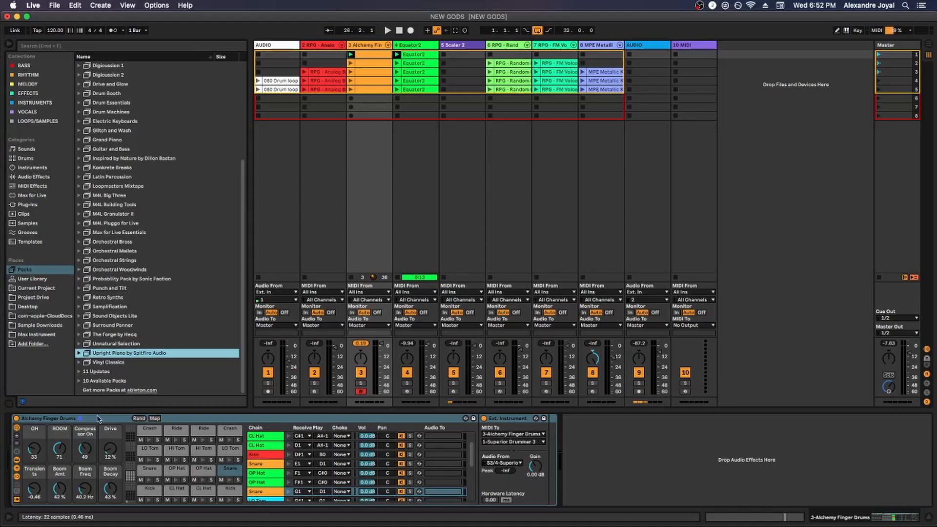
left_click(79, 381)
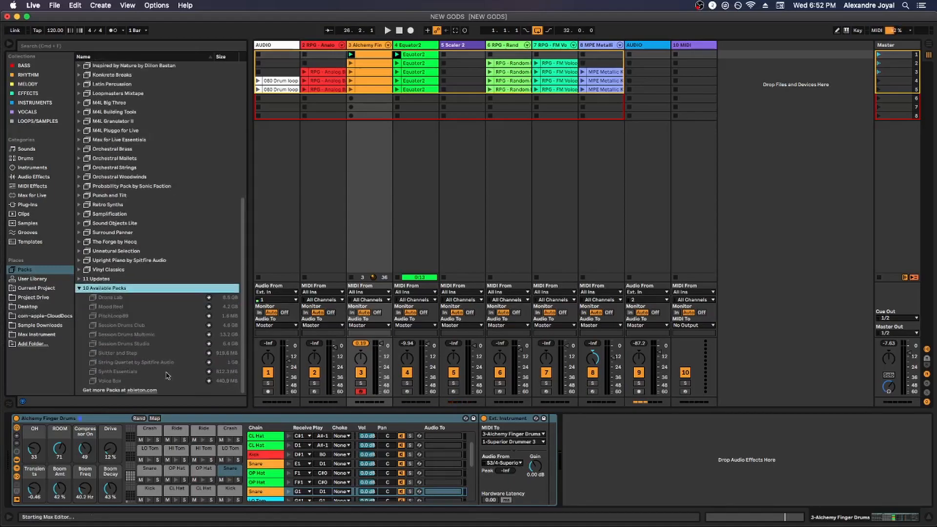
left_click(156, 362)
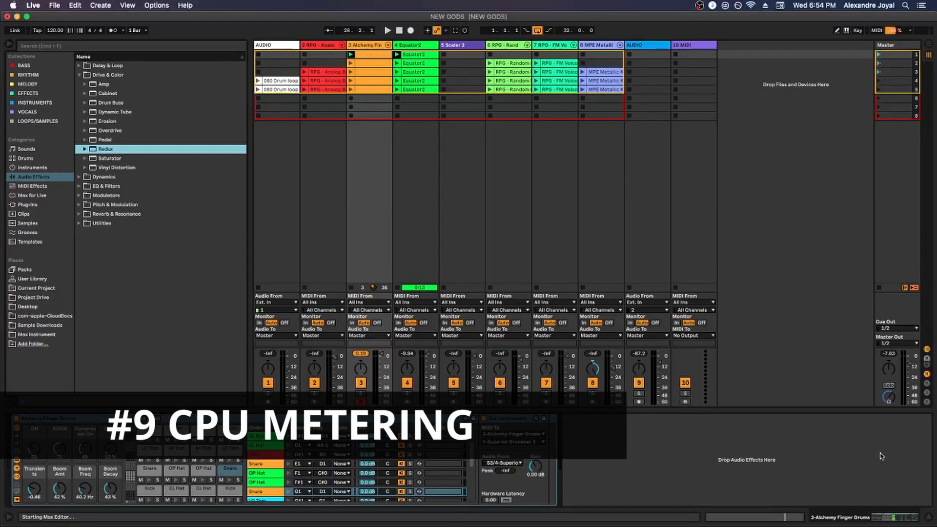
Show the per-track CPU meters in the Session View mixer and launch scene 4 to watch each track's load
left_click(927, 404)
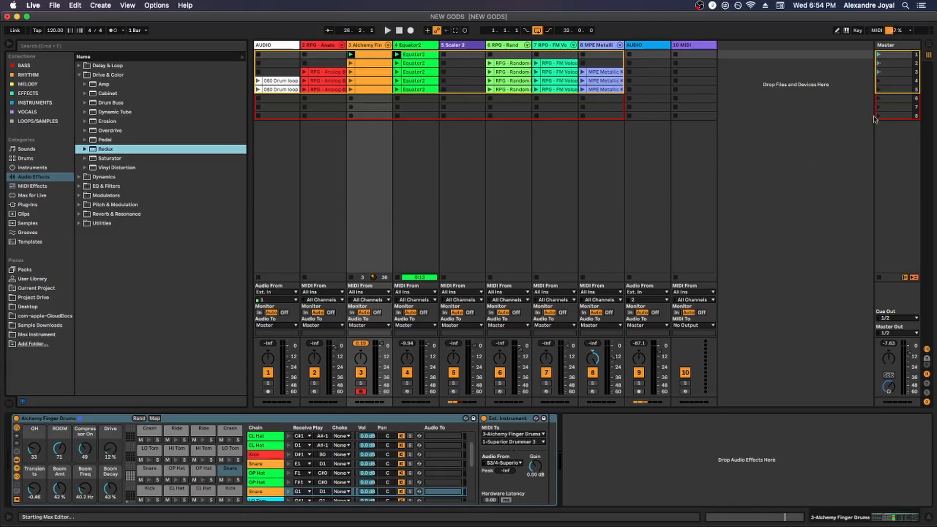
left_click(880, 81)
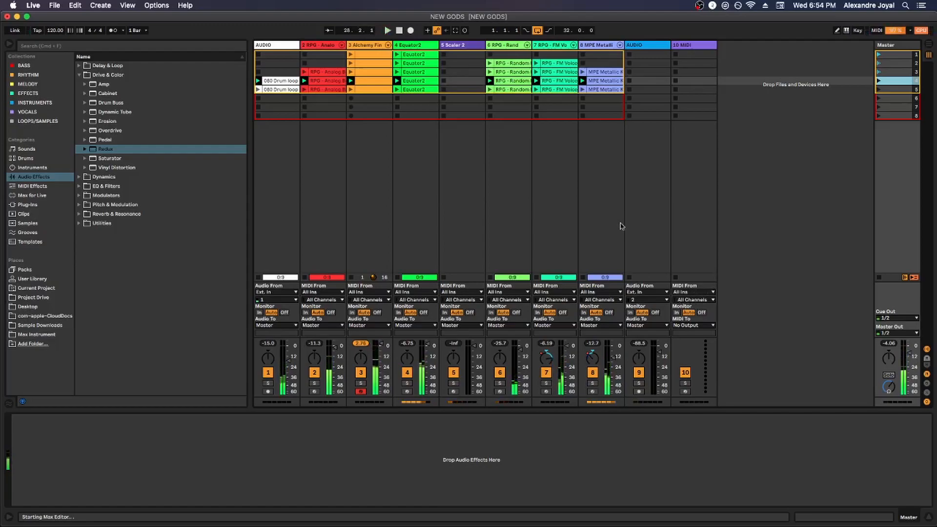
Show the MPE Metallic Keys and Equator2 tracks, and view the CPU meter's average, current and overload indication options
left_click(600, 45)
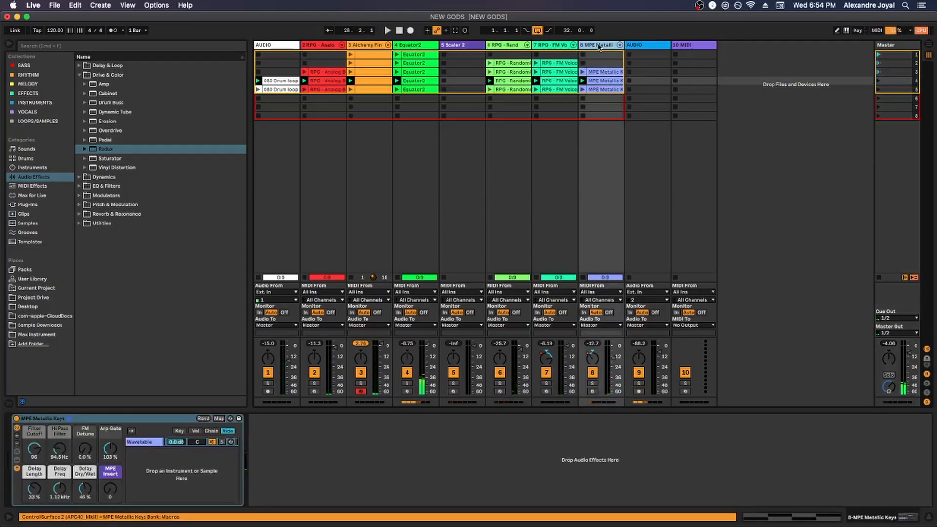
left_click(405, 46)
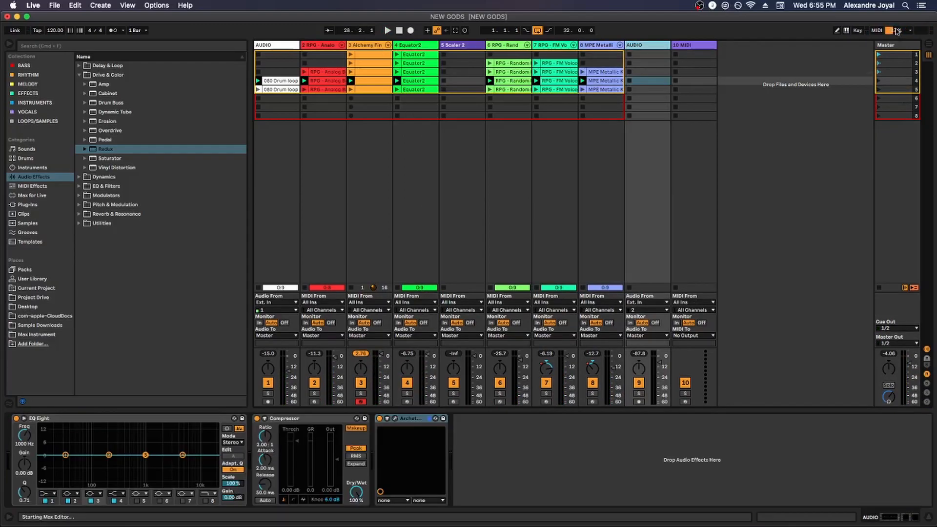
left_click(896, 32)
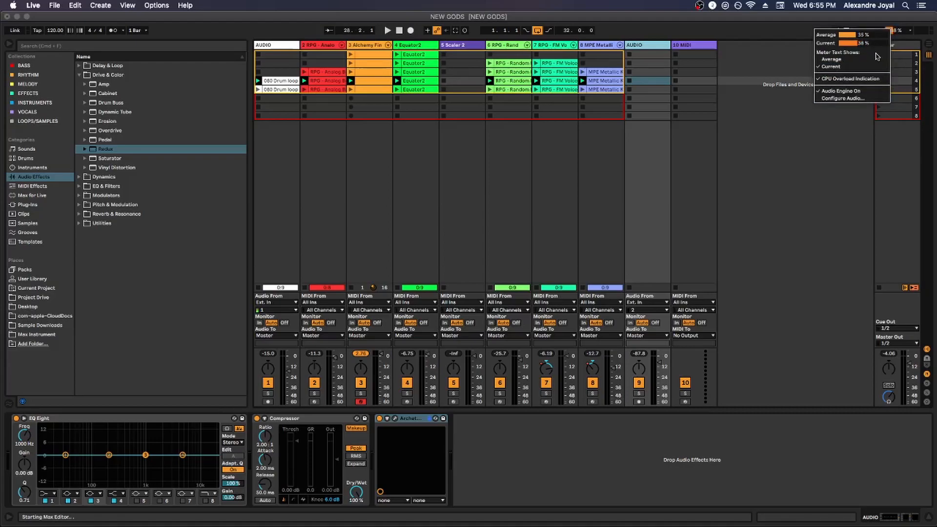
left_click(852, 114)
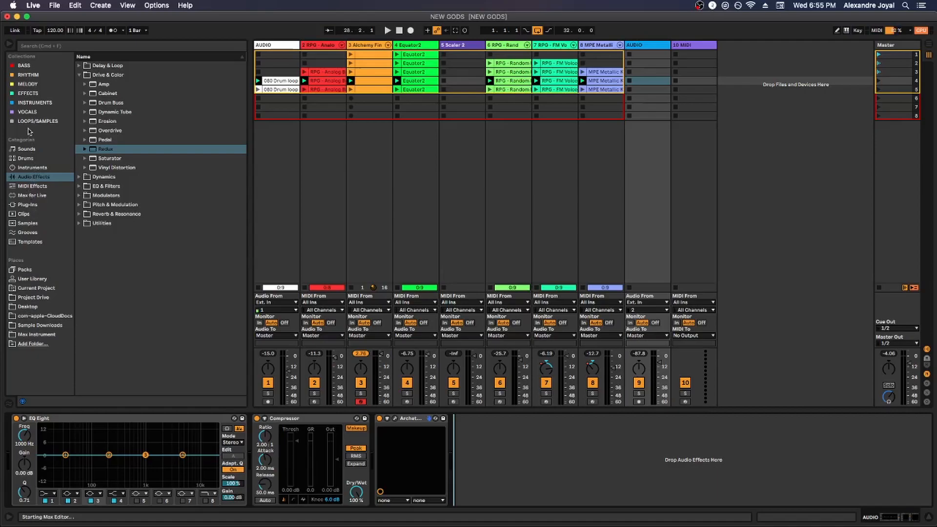
Browse the Grooves and Templates categories in the browser, and view the file commands for the Live Set
left_click(25, 233)
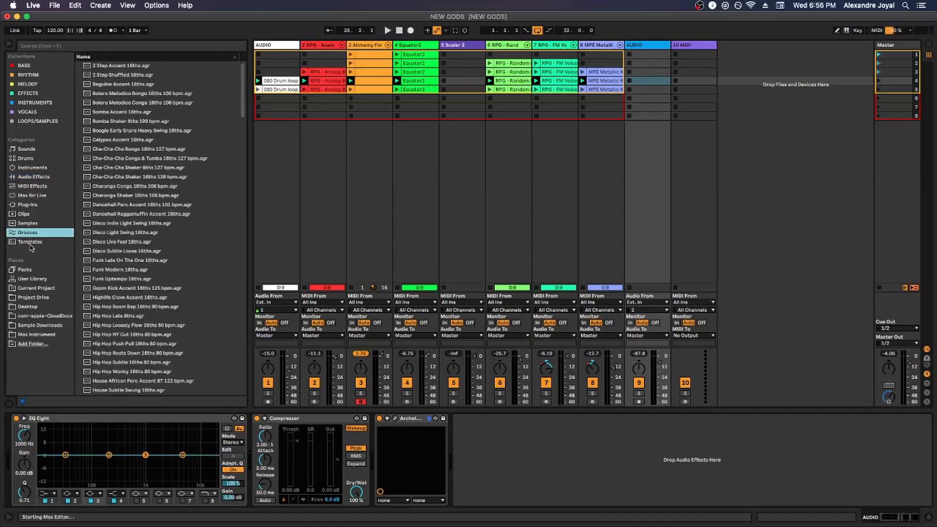
left_click(30, 244)
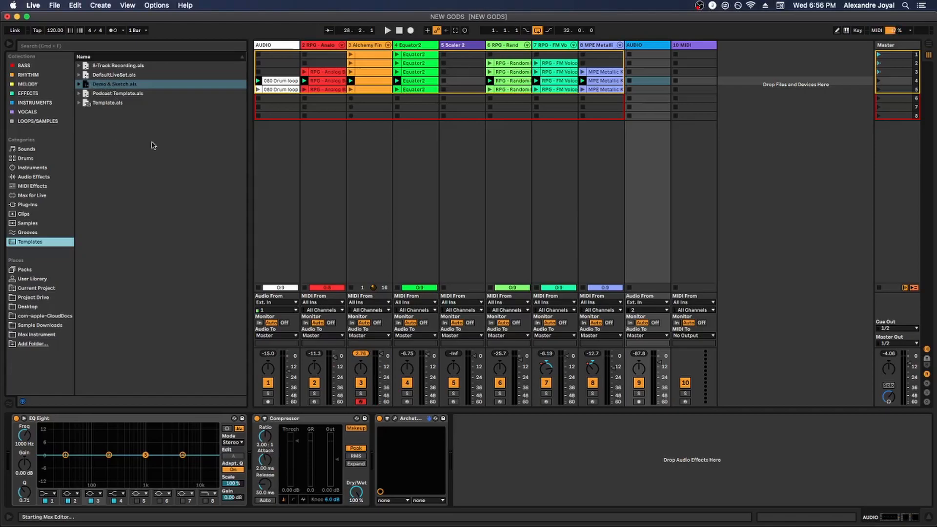
left_click(55, 5)
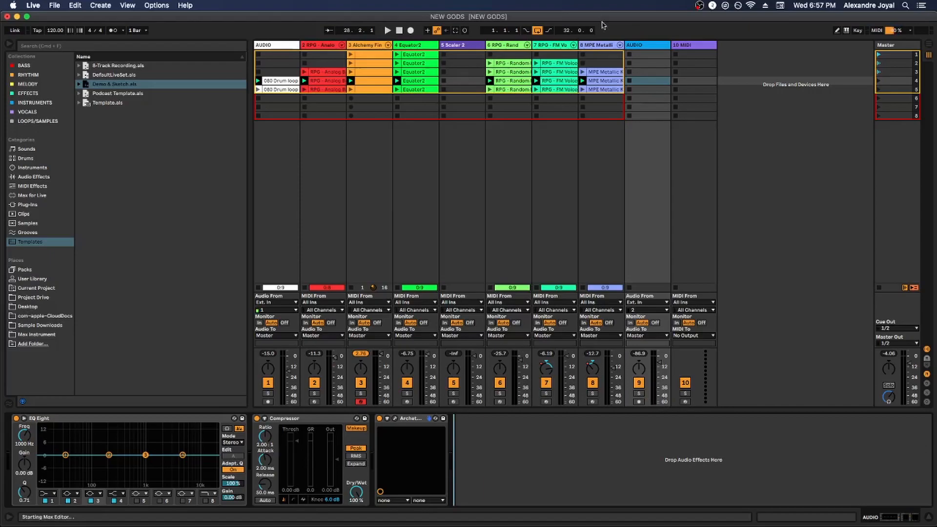
Select the MPE Metallic Keys, Random Keys, Equator2 and Alchemy Finger Drums tracks in turn to view their device chains
left_click(599, 43)
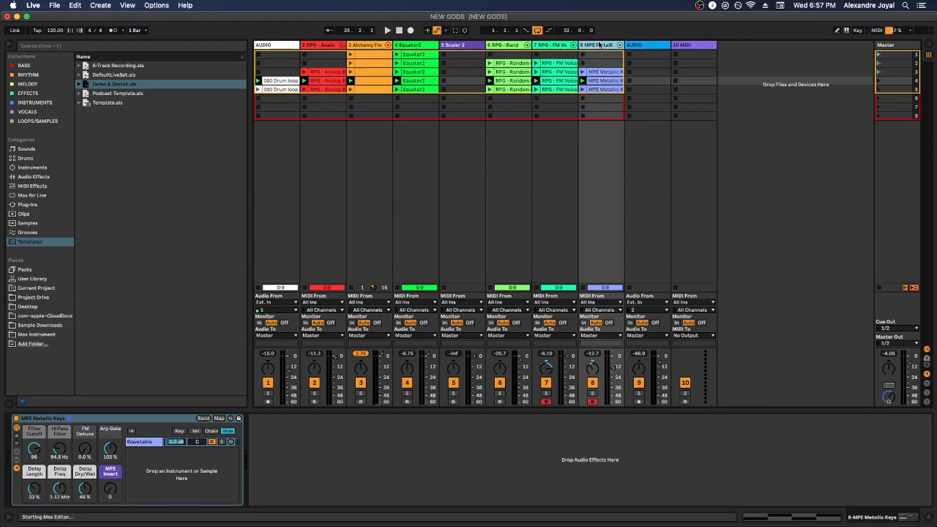
left_click(508, 45)
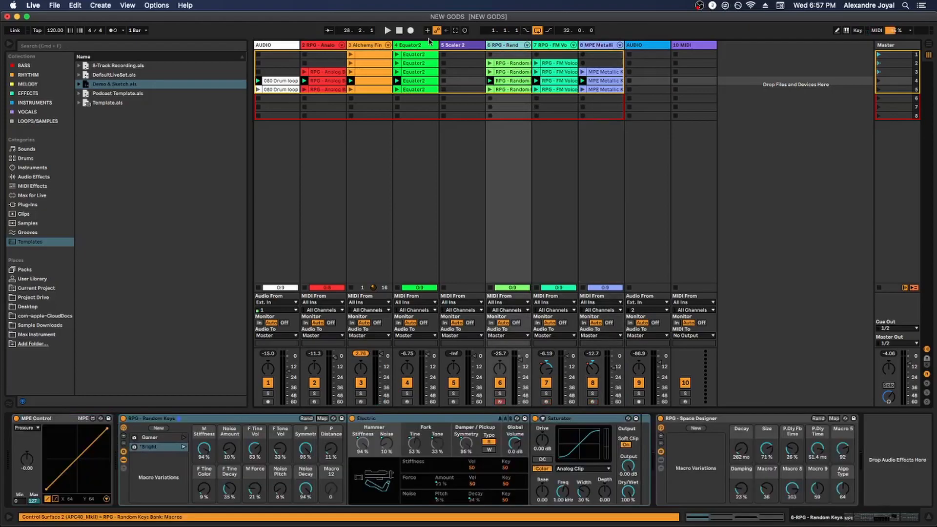
left_click(416, 46)
left_click(376, 45)
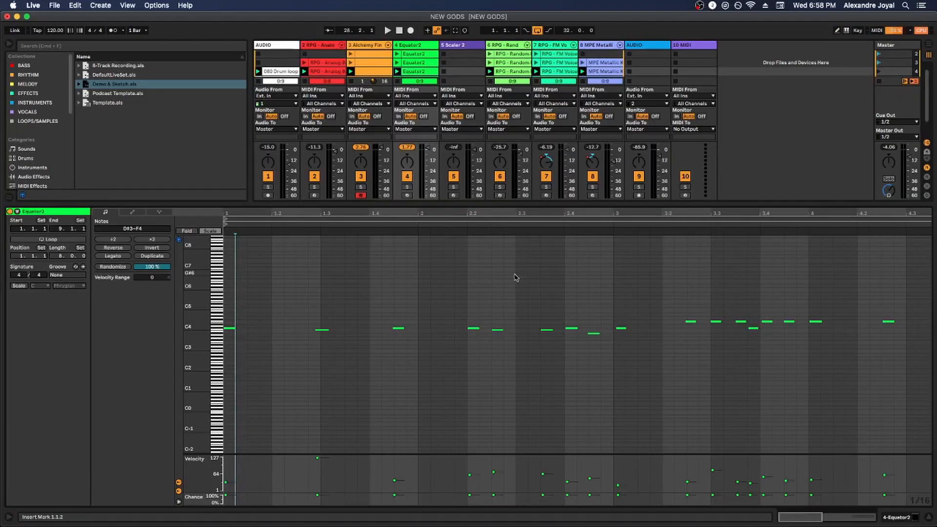
Turn on Draw Mode in the Equator2 clip and freehand draw a run of 1/16 notes between C2 and D5 from 1.1.2 to 1.3.1
key("b")
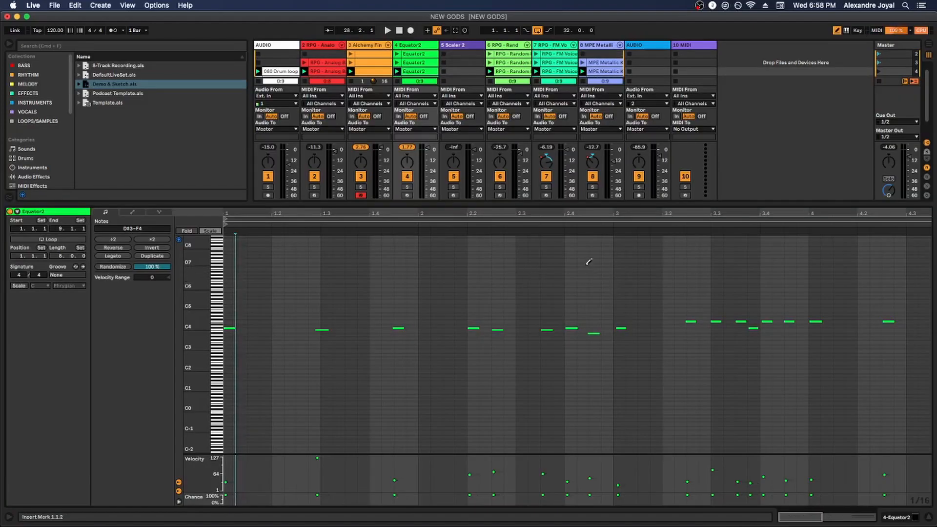
left_click(836, 31)
left_click(837, 31)
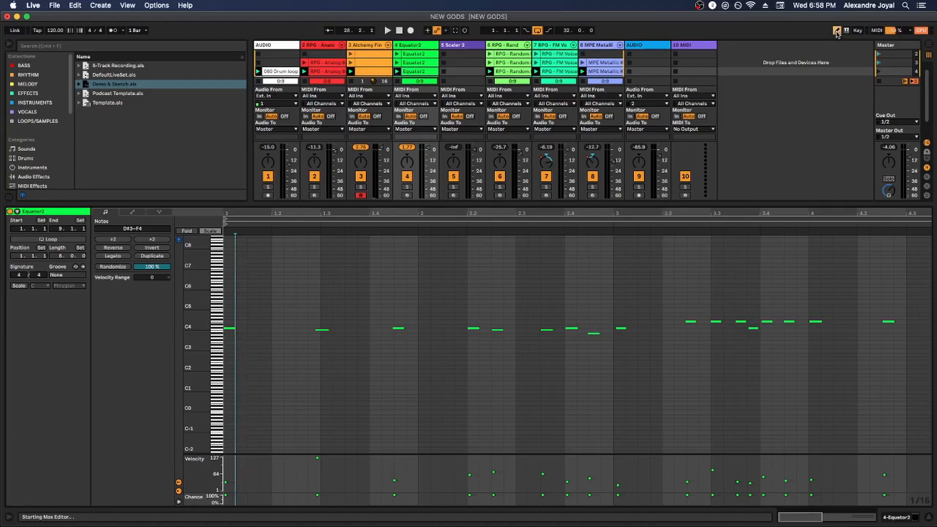
left_click(241, 328)
mouse_move(241, 328)
left_mouse_down()
mouse_move(268, 356)
mouse_move(314, 335)
left_mouse_up()
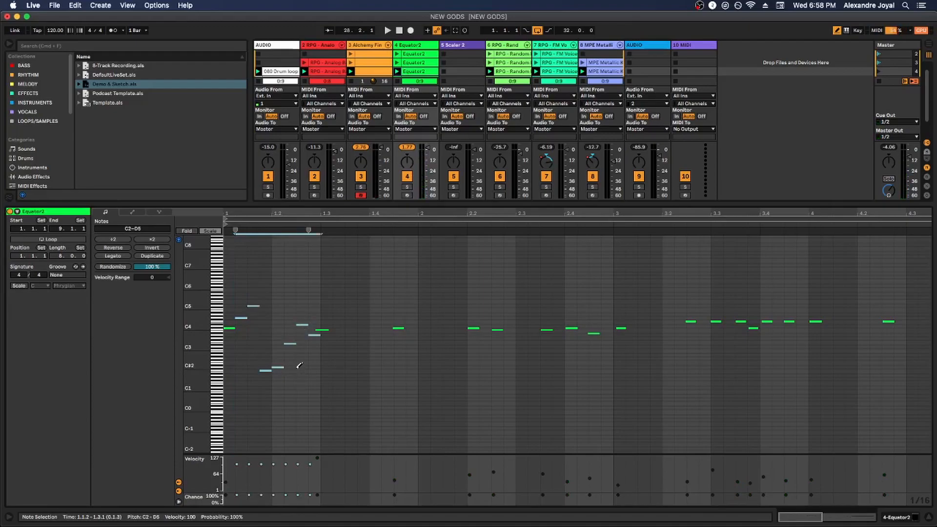
Toggle Draw Mode with Pitch Lock in the preferences and draw a short horizontal run of notes in the Equator2 clip
key("super+comma")
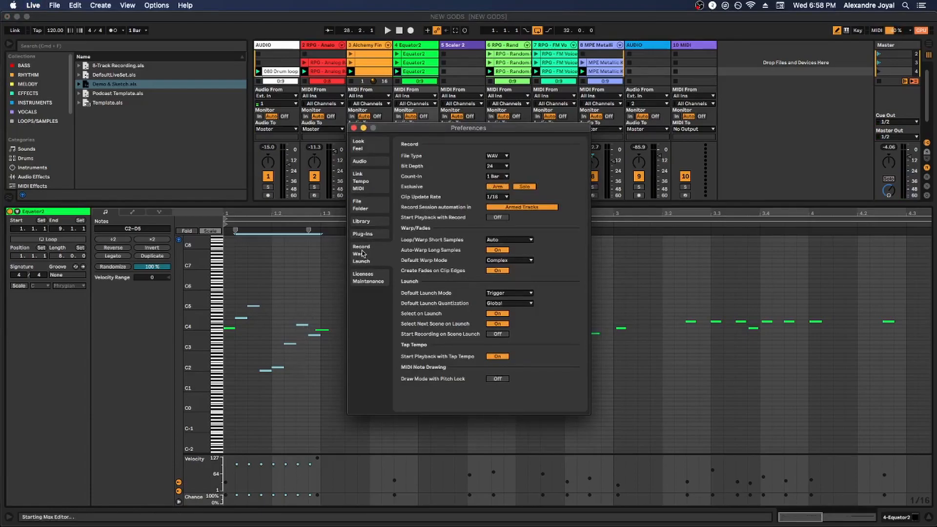
left_click(491, 379)
left_click(354, 129)
mouse_move(334, 349)
left_mouse_down()
mouse_move(398, 348)
mouse_move(379, 347)
left_mouse_up()
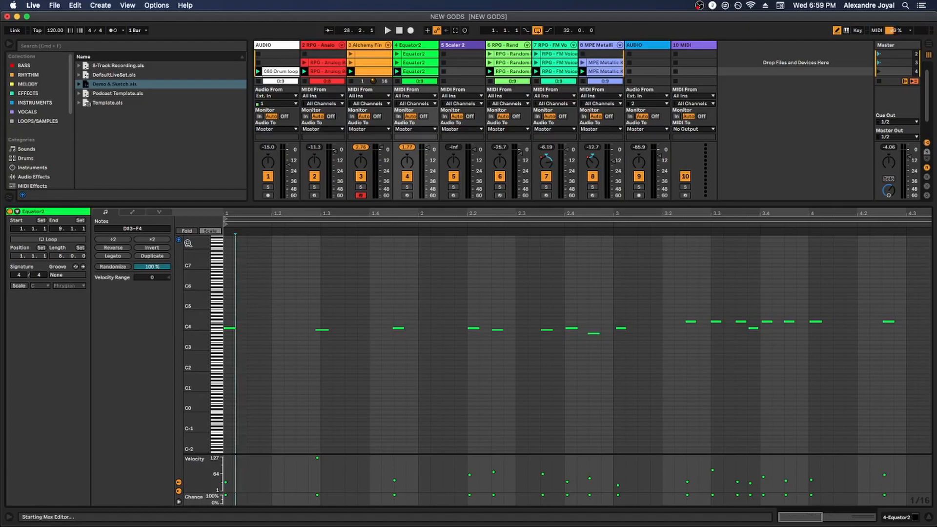
Apply the C Phrygian scale to the Equator2 clip, draw in-scale 1/16 notes between F3 and G4 from 1.1.2 to 2.2.1, and toggle playback
left_click(19, 286)
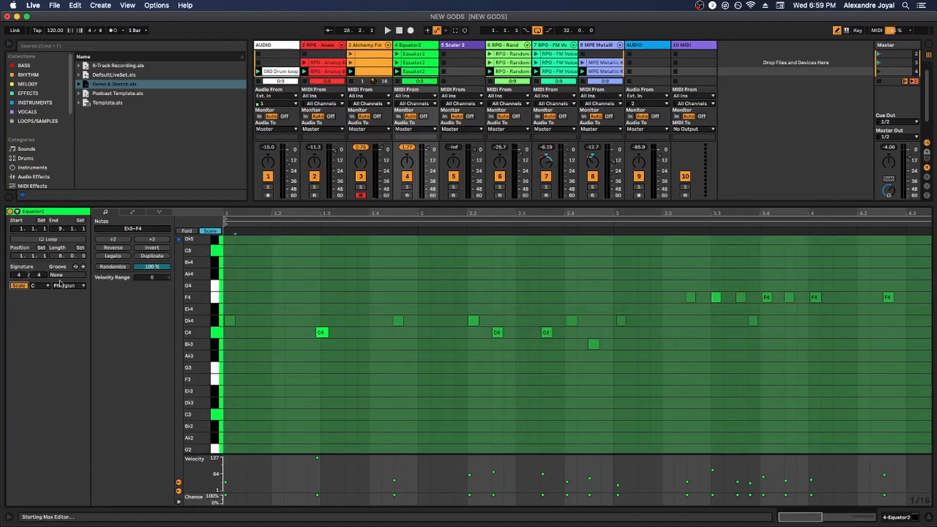
left_click(214, 232)
left_click(213, 232)
mouse_move(241, 309)
left_mouse_down()
mouse_move(267, 364)
mouse_move(342, 337)
mouse_move(371, 366)
mouse_move(446, 294)
mouse_move(461, 334)
left_mouse_up()
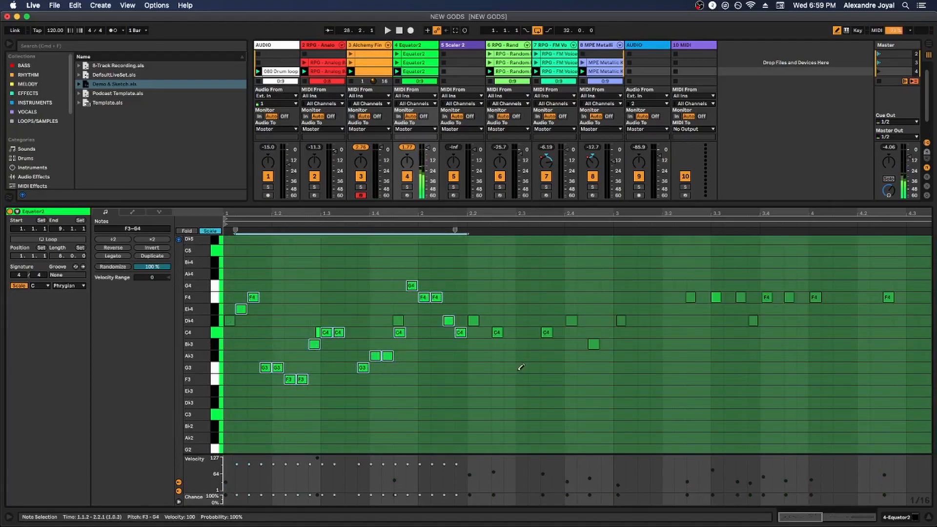
key("space")
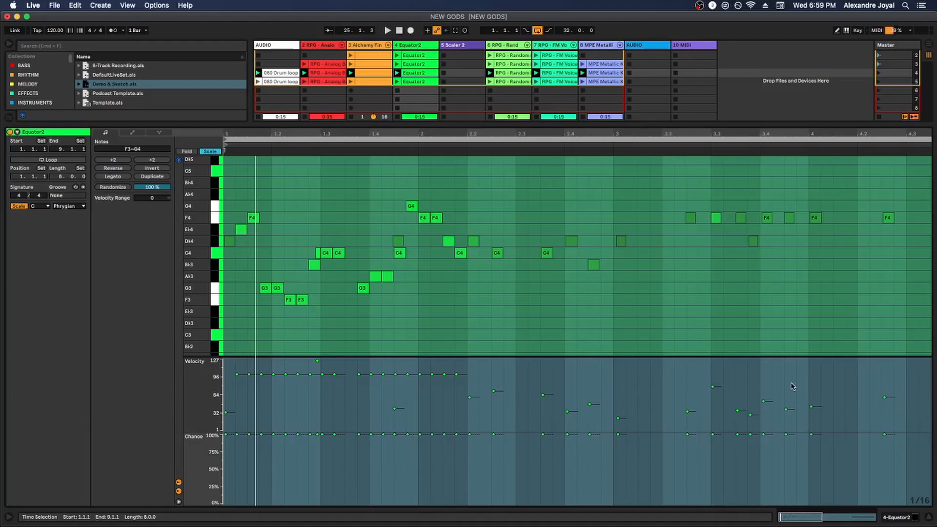
Select the four Equator2 notes between 2.3.3 and 3.1.4, and transpose them one scale step down and back up
key("super+a")
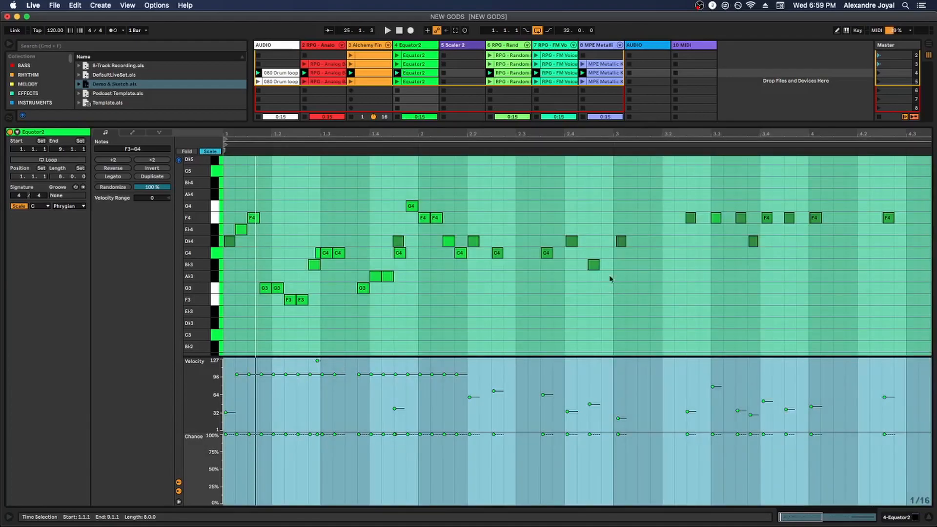
left_click_drag(651, 278, 537, 233)
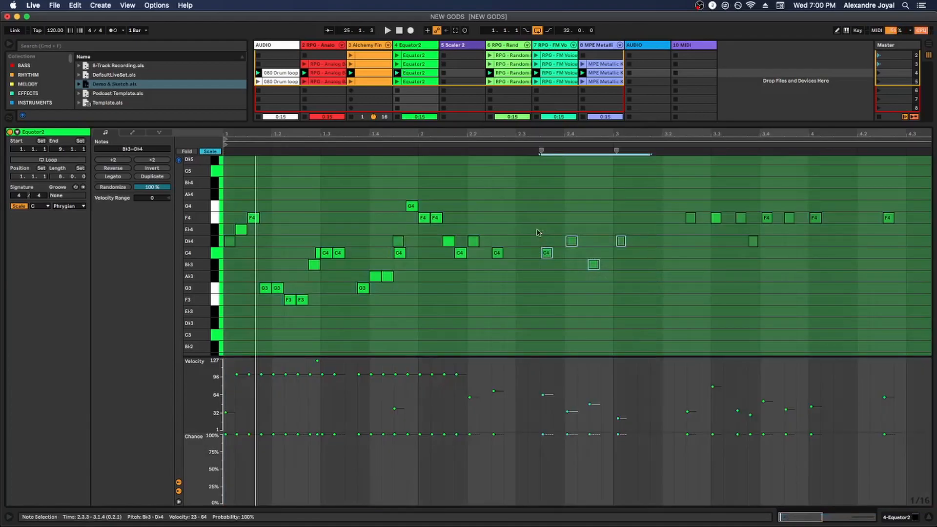
left_click_drag(593, 270, 594, 261)
key("Down")
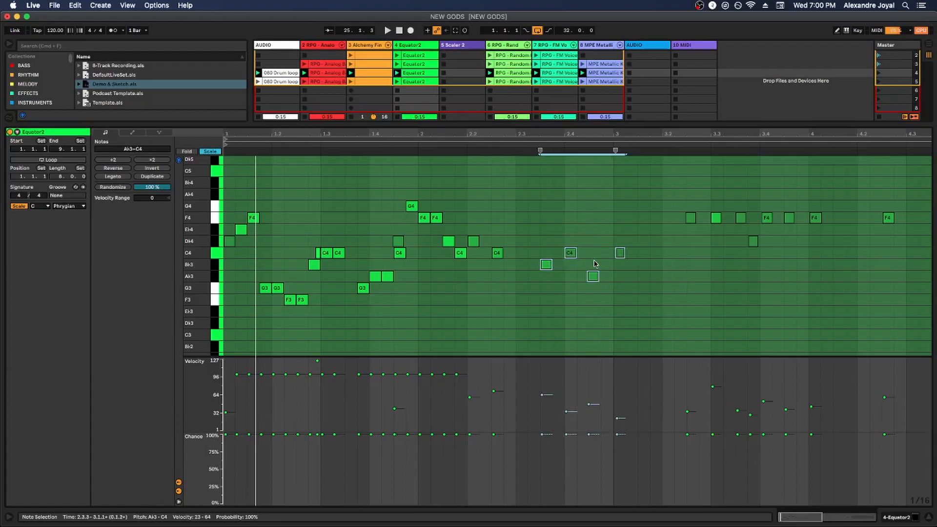
key("Up")
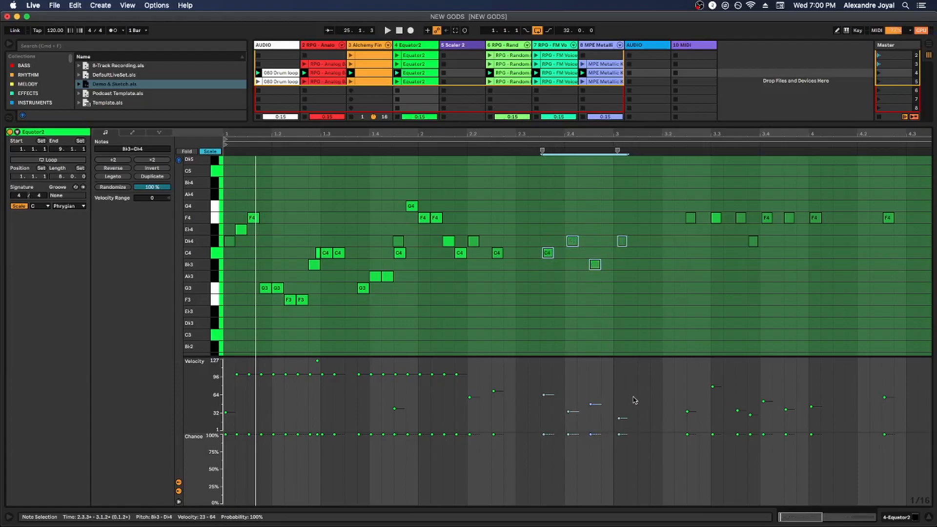
Select the velocity markers of the four notes around bar 3 and raise their velocities to a range of 43 to 84
left_click_drag(648, 416, 527, 388)
key("shift+super+Up")
key("shift+super+Down")
key("shift+super+Down")
key("shift+super+Up")
key("shift+super+Up")
key("shift+super+Up")
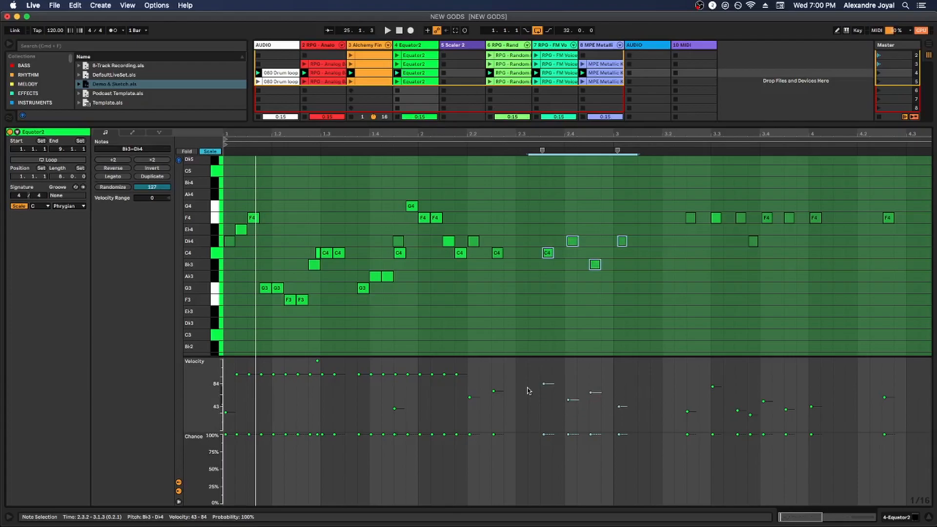
Open the scene 4 clips of RPG Analog Bass and Alchemy Finger Drums together for multi-clip editing, and toggle Focus mode
left_click(371, 73)
left_click(326, 74)
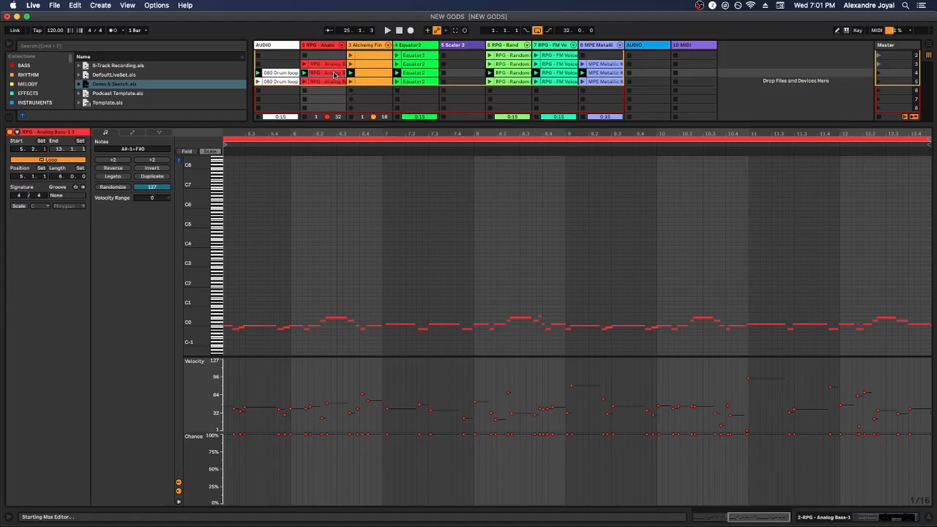
left_click(366, 75, "shift")
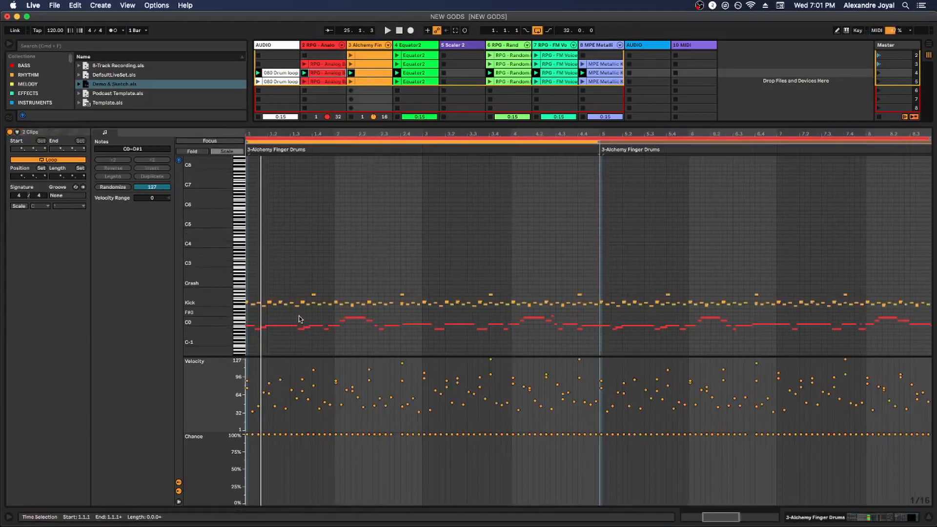
left_click(210, 141)
left_click(211, 141)
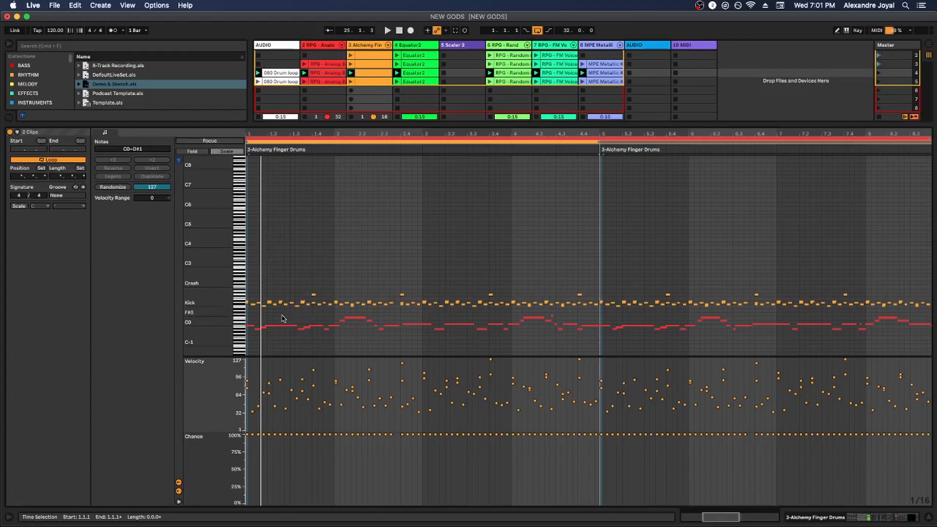
Select the bass clip's C#0 note and the finger drums' D1 hat note alternately to compare switching between the two clips
scroll(282, 317, "up", 10)
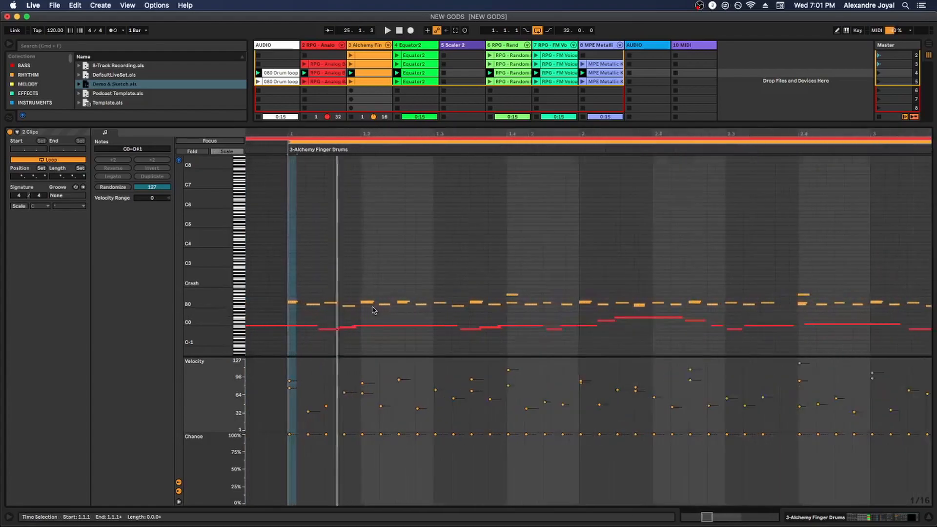
scroll(372, 310, "down", 3)
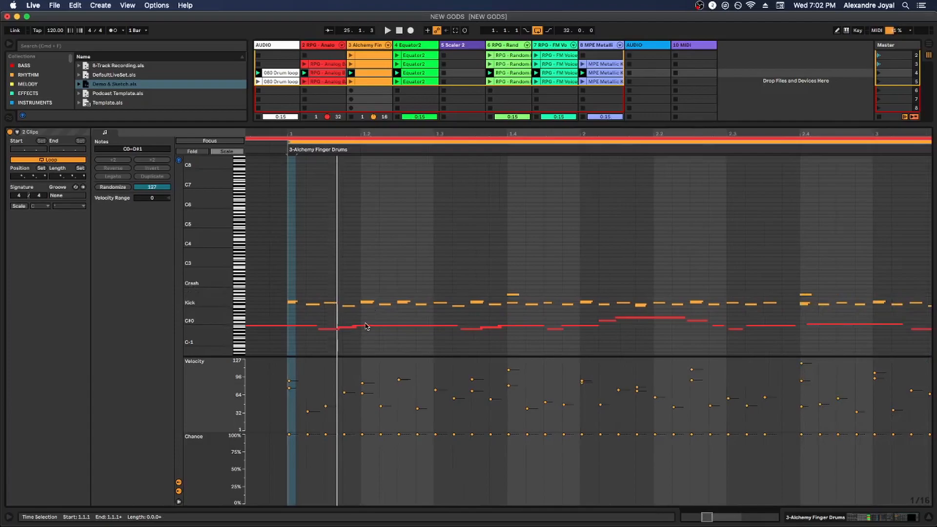
left_click(367, 326)
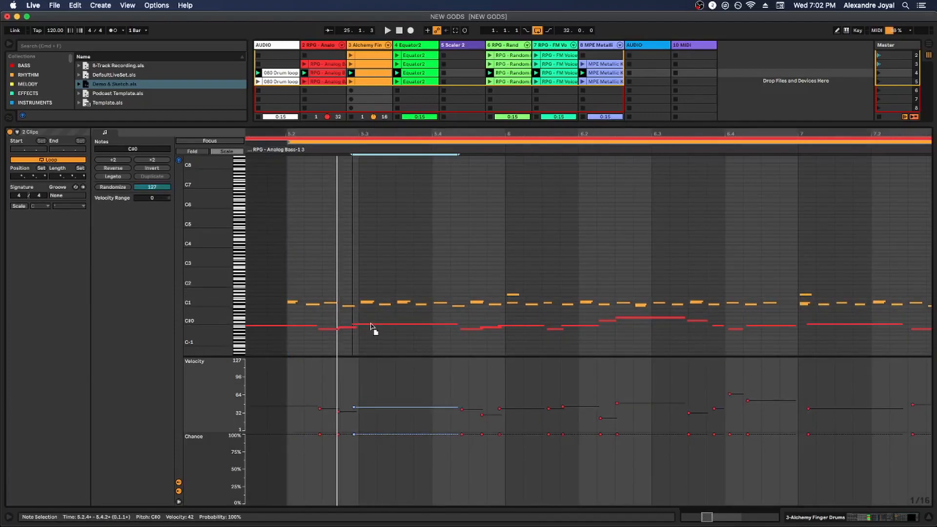
left_click(420, 305)
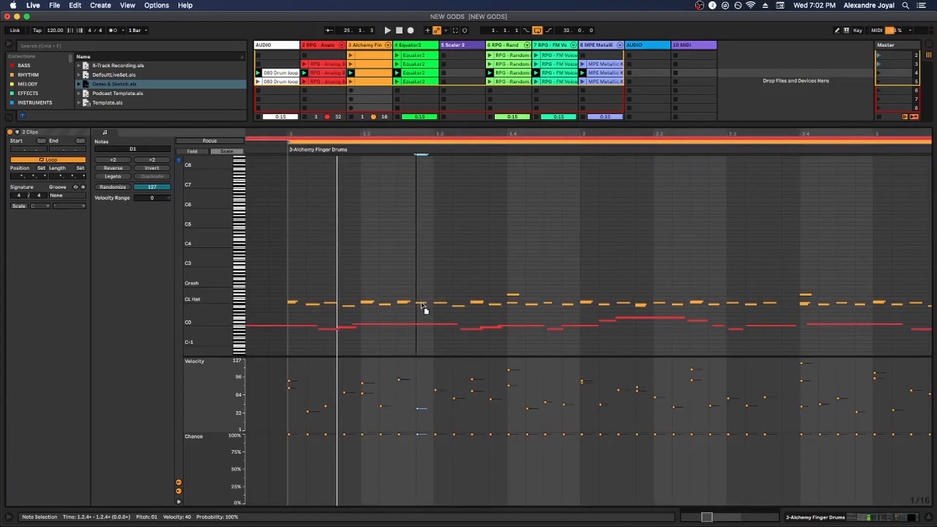
left_click(371, 325)
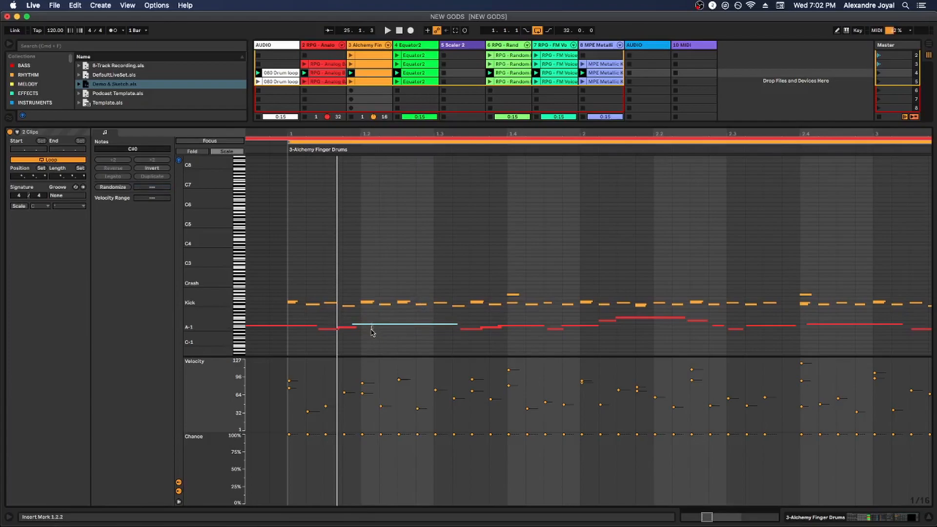
left_click(390, 326)
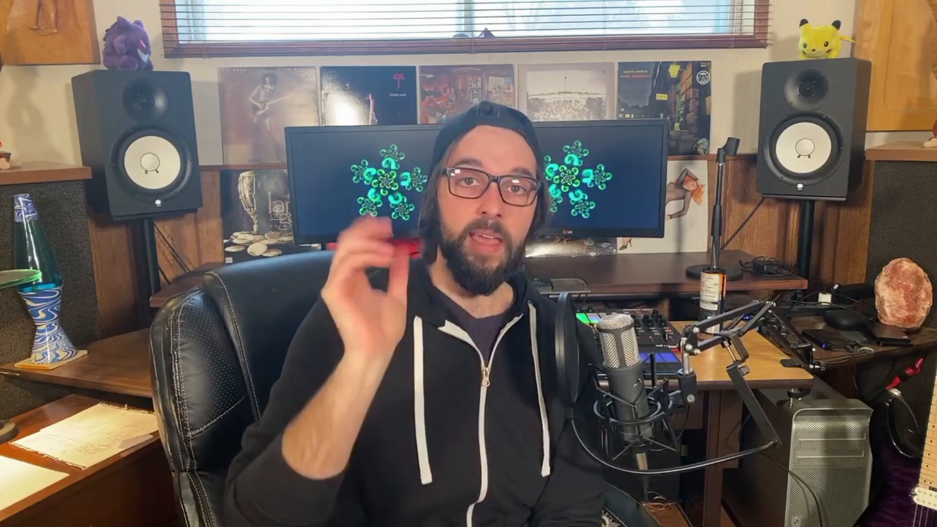